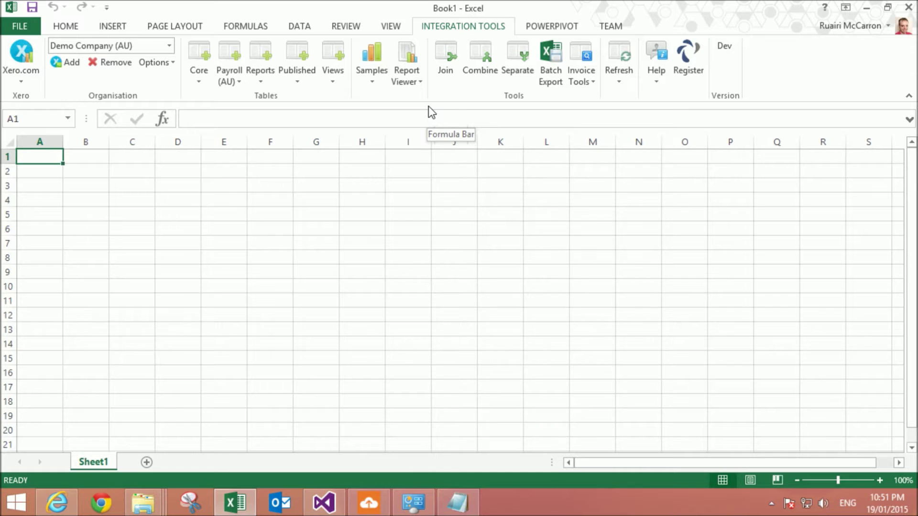
- View the add-in's optional downloads, open the Report Viewer download page, and close the downloads list
click(171, 62)
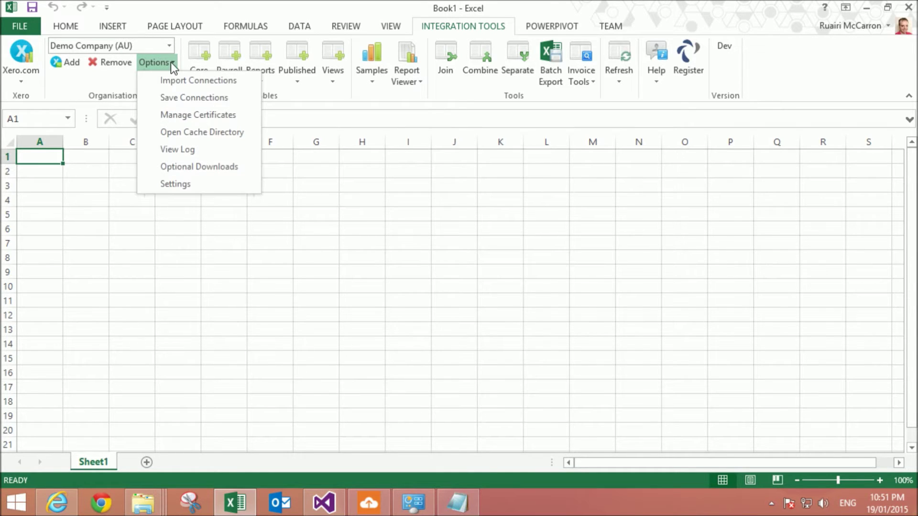
click(189, 167)
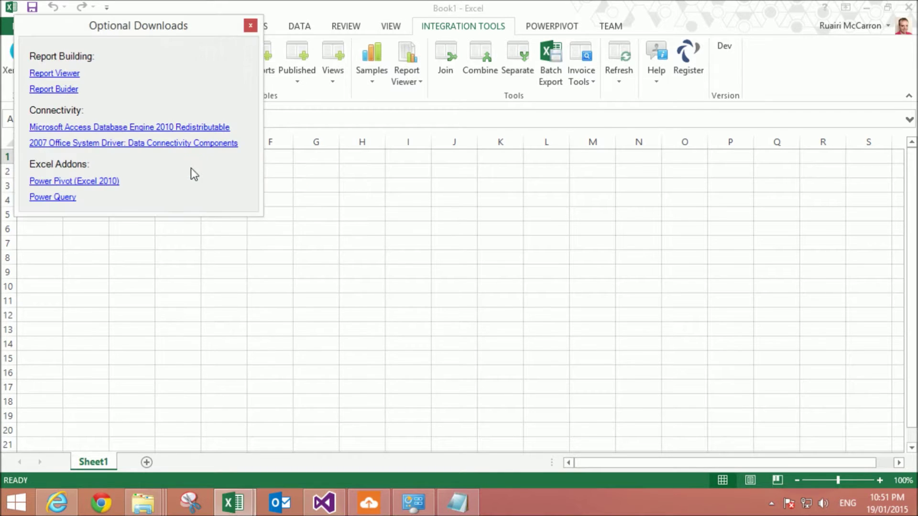
drag(96, 31, 192, 43)
click(160, 86)
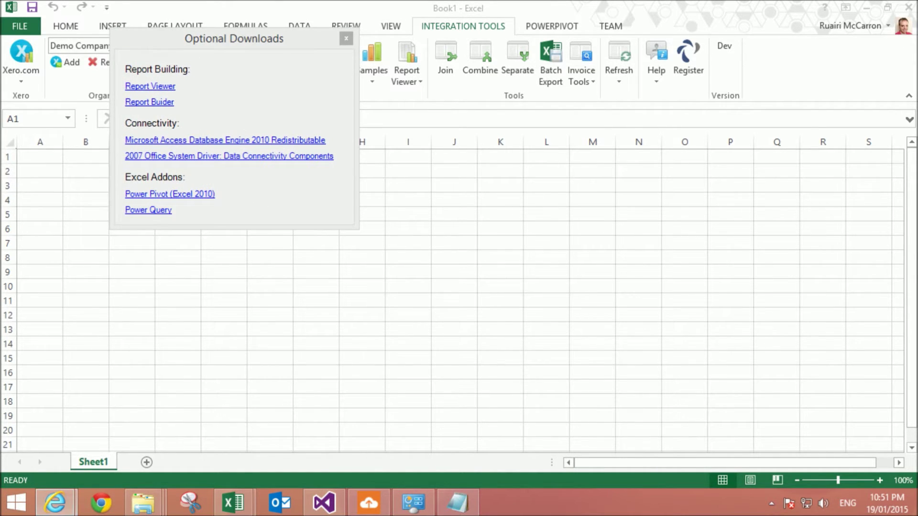
drag(715, 246, 527, 86)
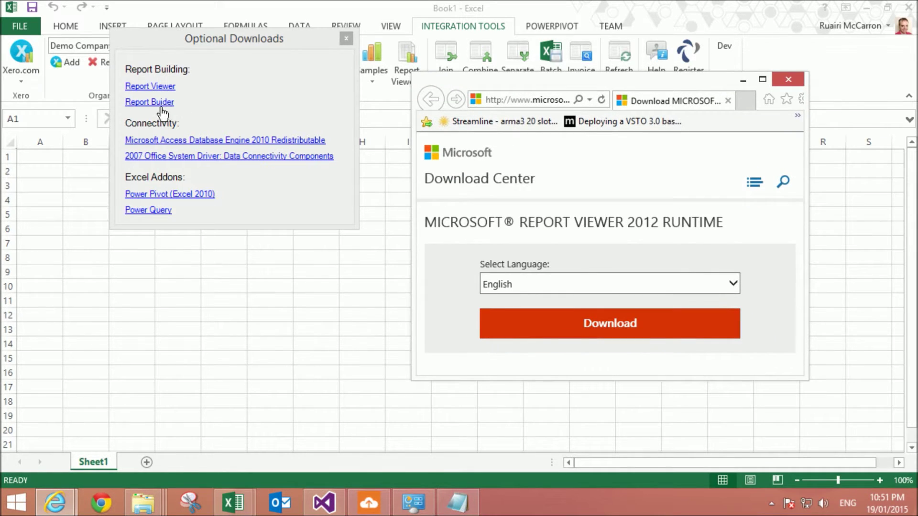
click(200, 106)
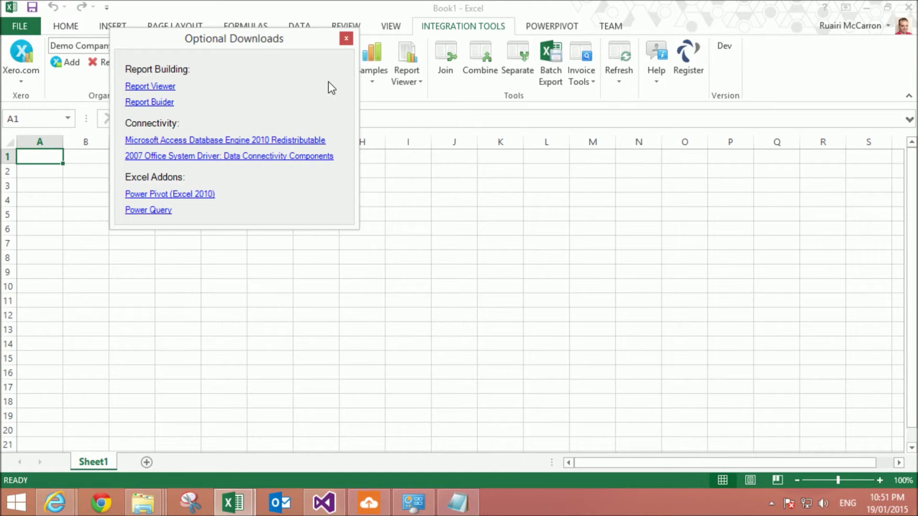
click(346, 37)
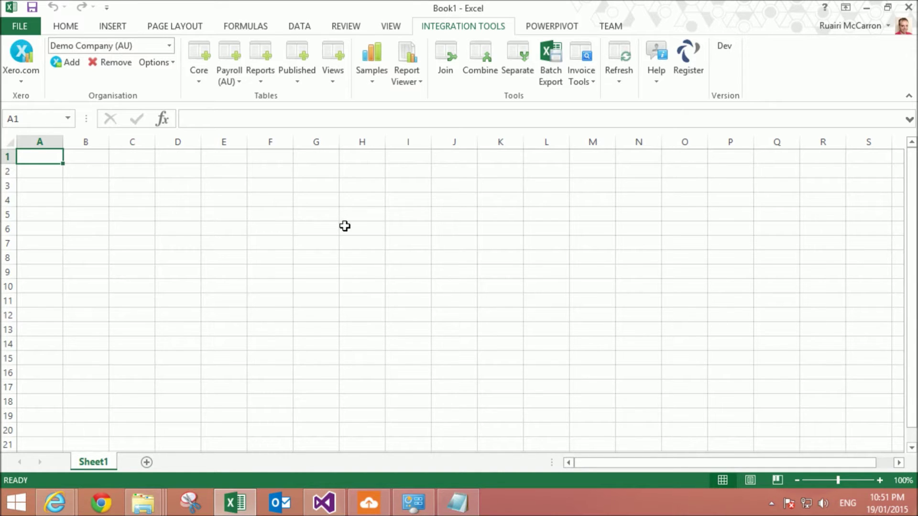
- Load the core Invoices table from Demo Company (AU), filtered to Sales with the default date range and statuses
click(200, 79)
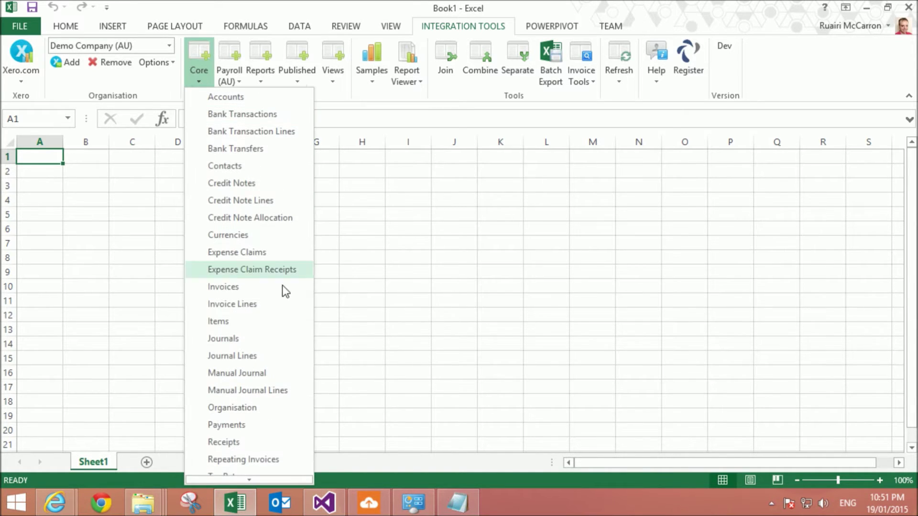
click(236, 287)
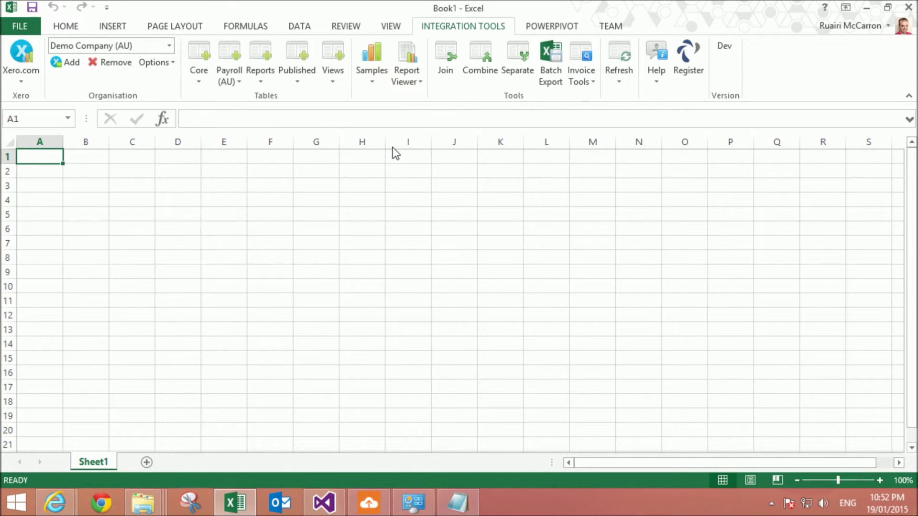
click(411, 112)
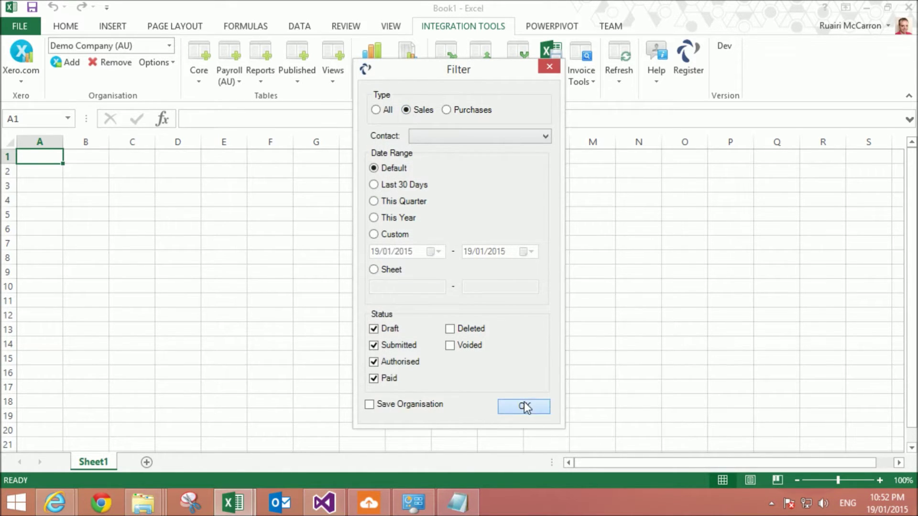
click(525, 407)
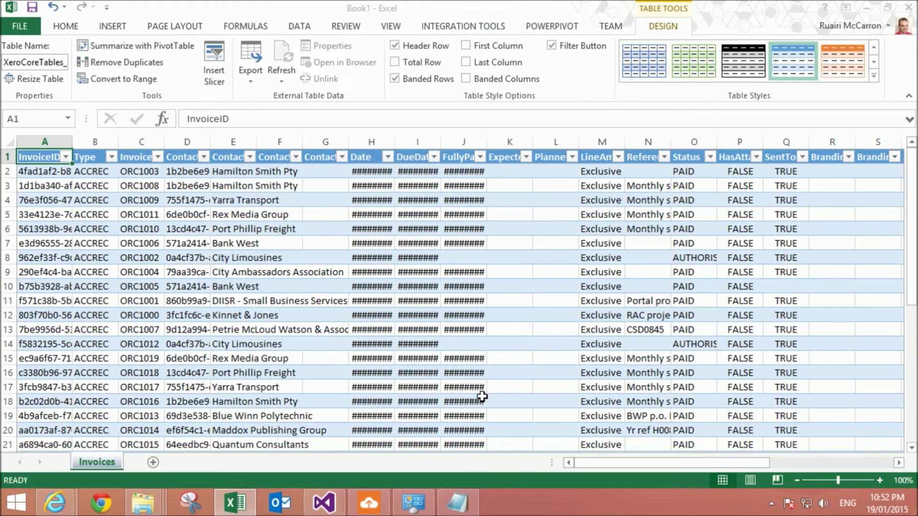
- Save the workbook as InvoicesDemo.xlsx in the computer's Documents folder, replacing any existing copy
key(ctrl+s)
click(211, 190)
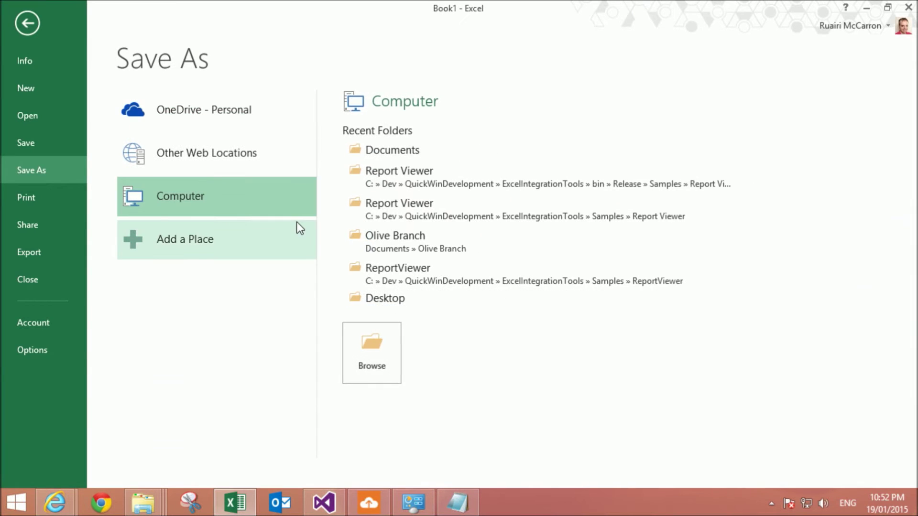
click(388, 338)
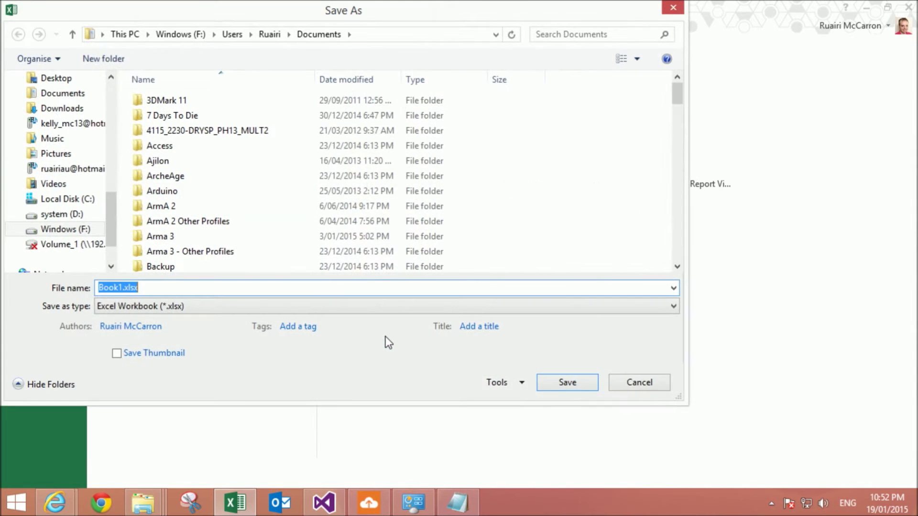
text(Invoices)
key(Down)
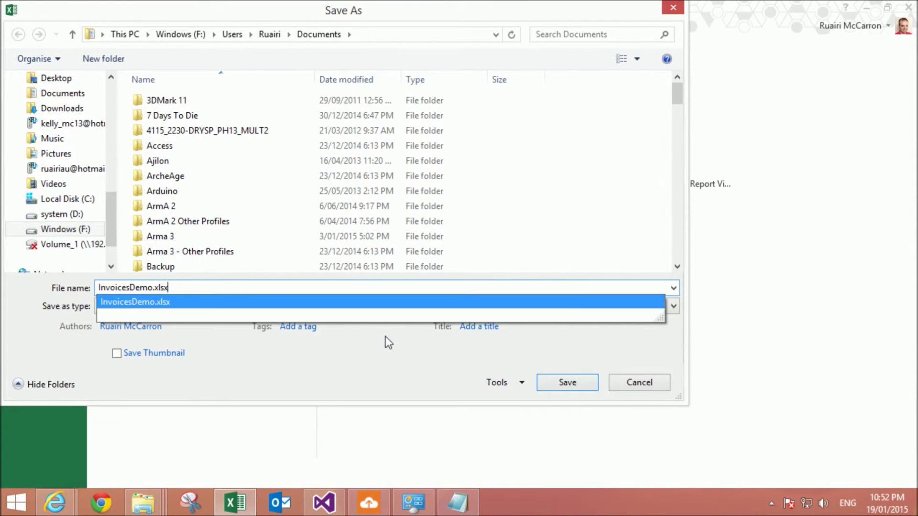
key(Return)
click(498, 252)
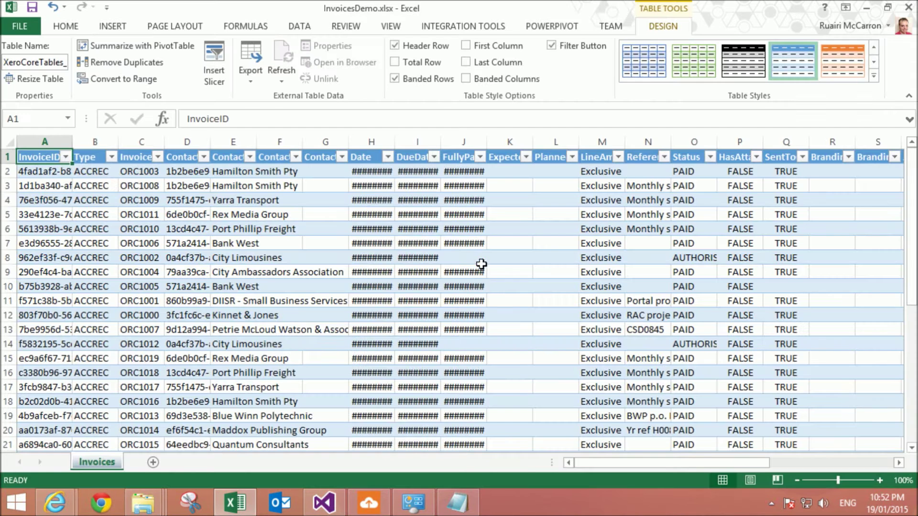
- Launch Report Builder from the Xero add-in's Report Viewer tools and create a blank report
click(264, 278)
click(431, 28)
click(406, 74)
mouse_move(433, 97)
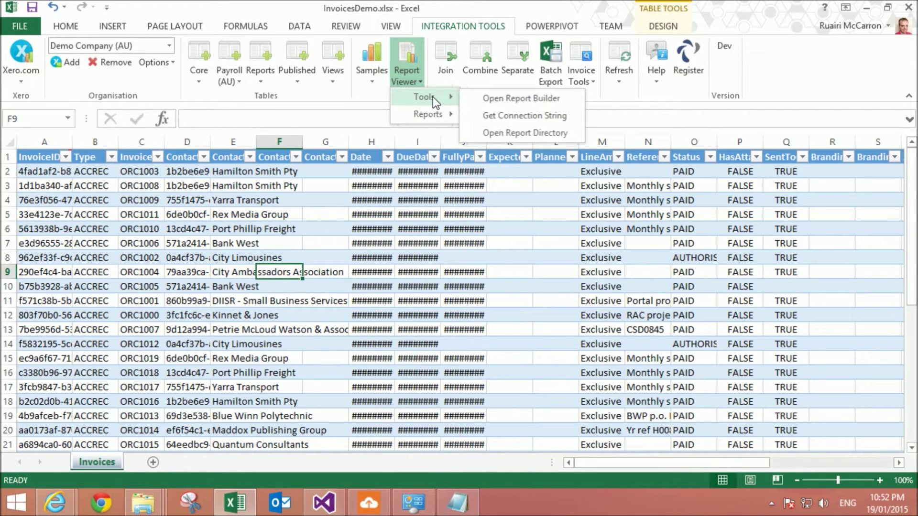
click(506, 98)
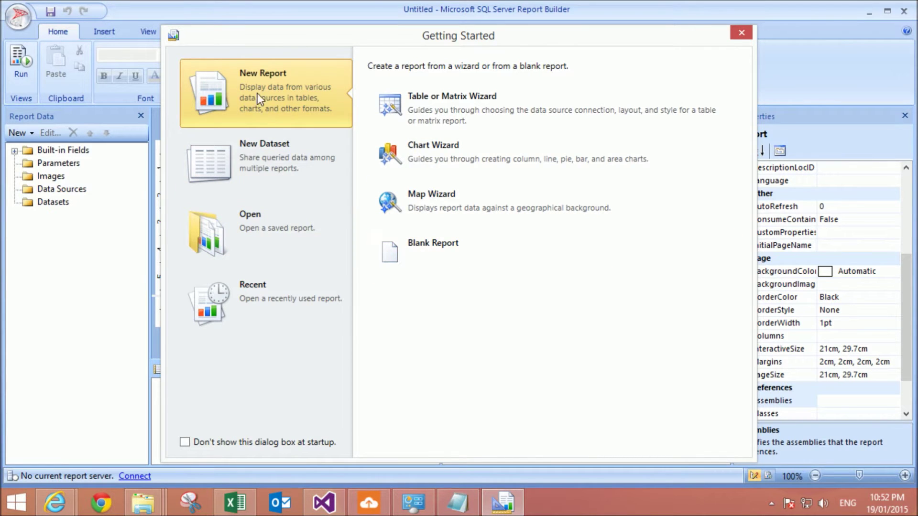
click(435, 254)
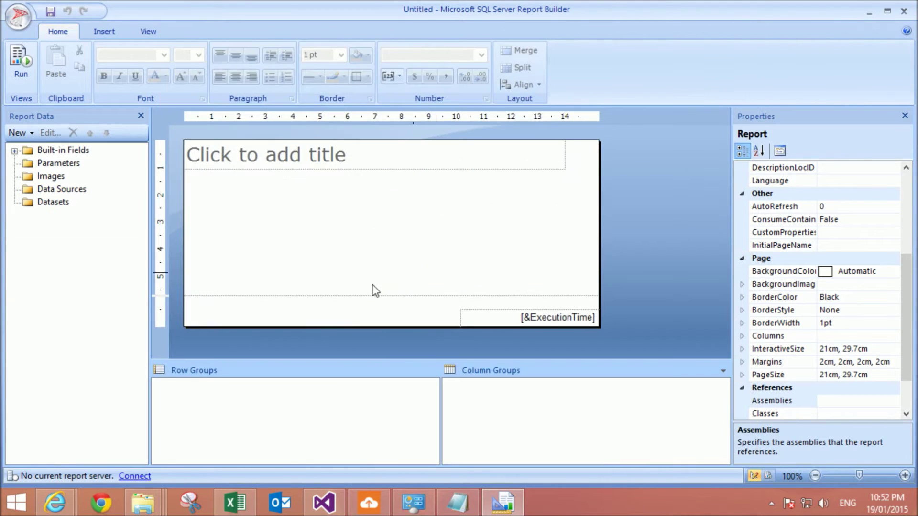
- Add a data source that uses a connection embedded in the report, with OLE DB as the connection type
right_click(61, 191)
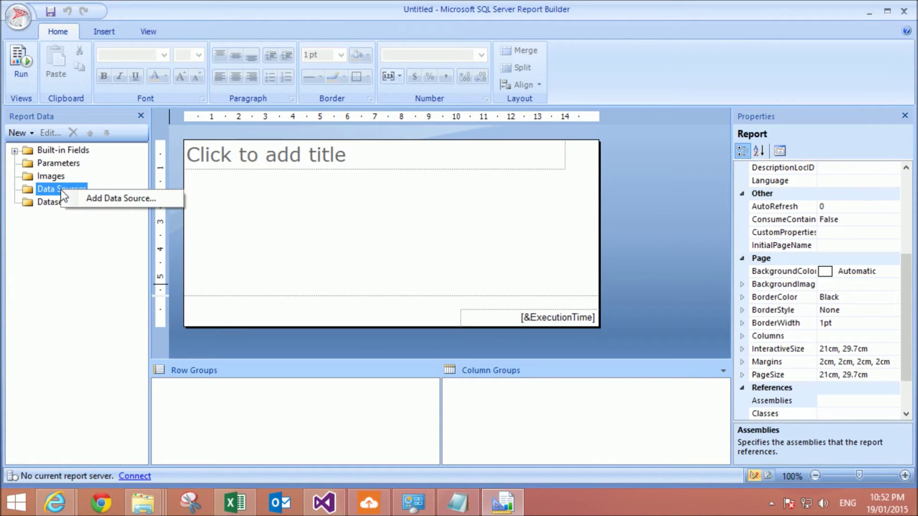
click(96, 200)
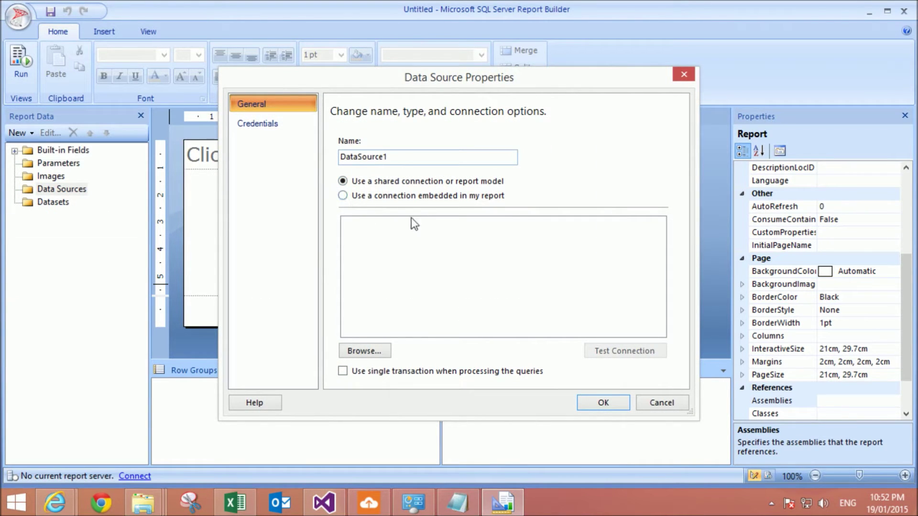
click(340, 196)
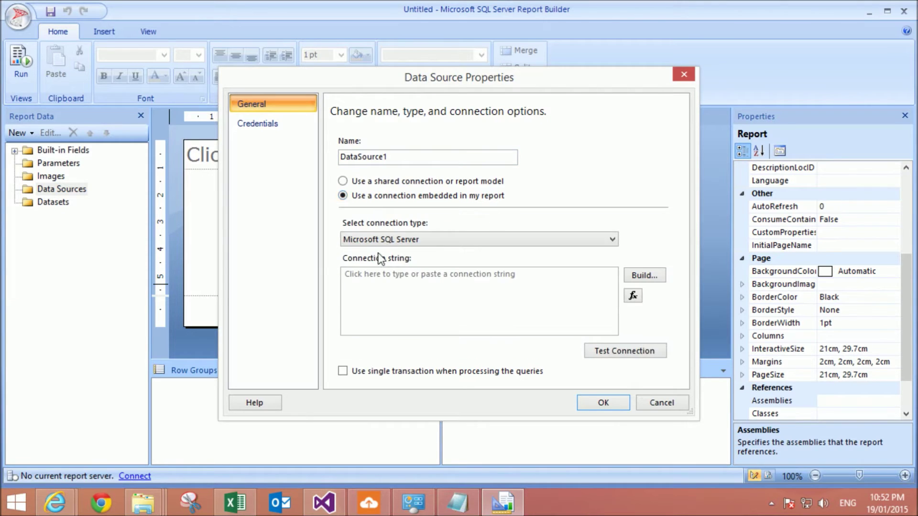
click(409, 240)
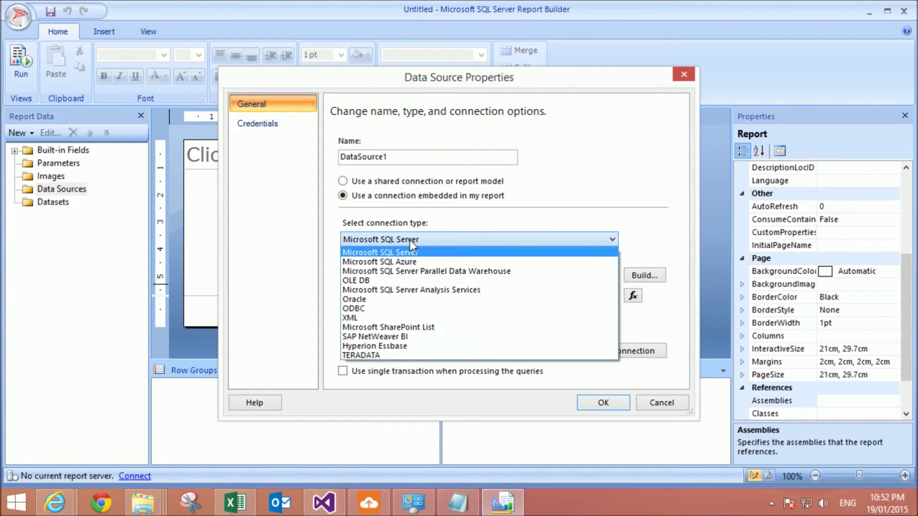
click(362, 280)
click(437, 296)
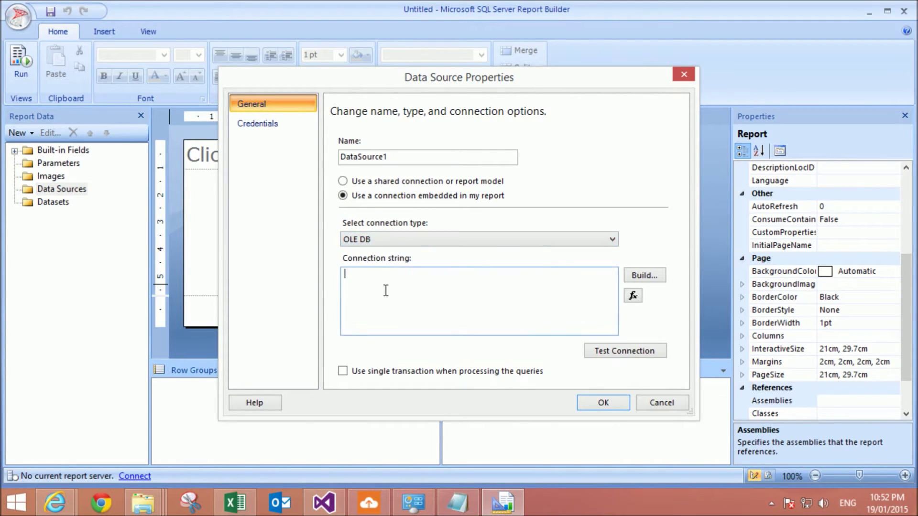
- Switch to Excel and copy the InvoicesDemo workbook's connection string with the add-in's Report Viewer tools
click(242, 509)
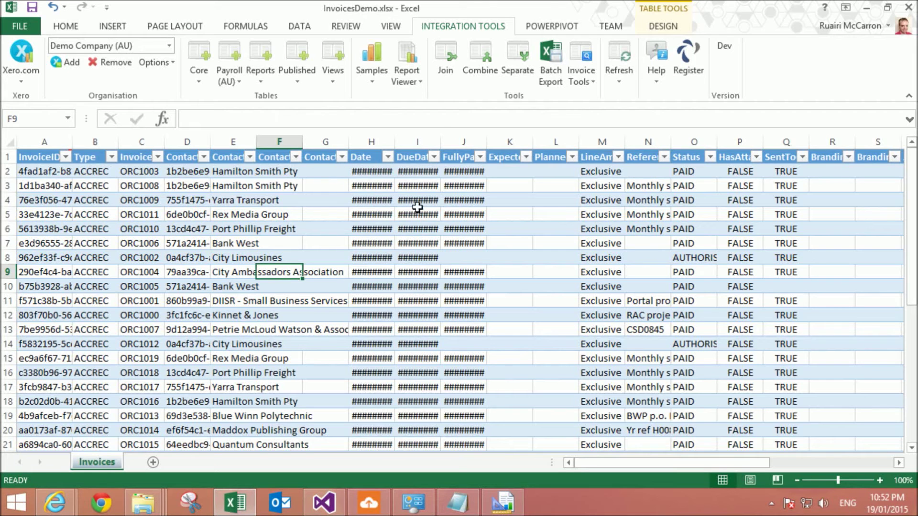
click(411, 73)
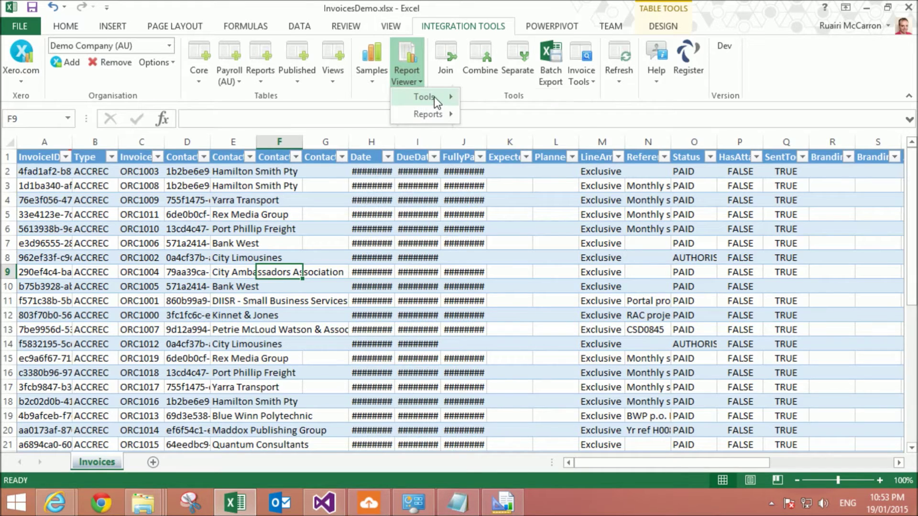
mouse_move(434, 96)
click(519, 117)
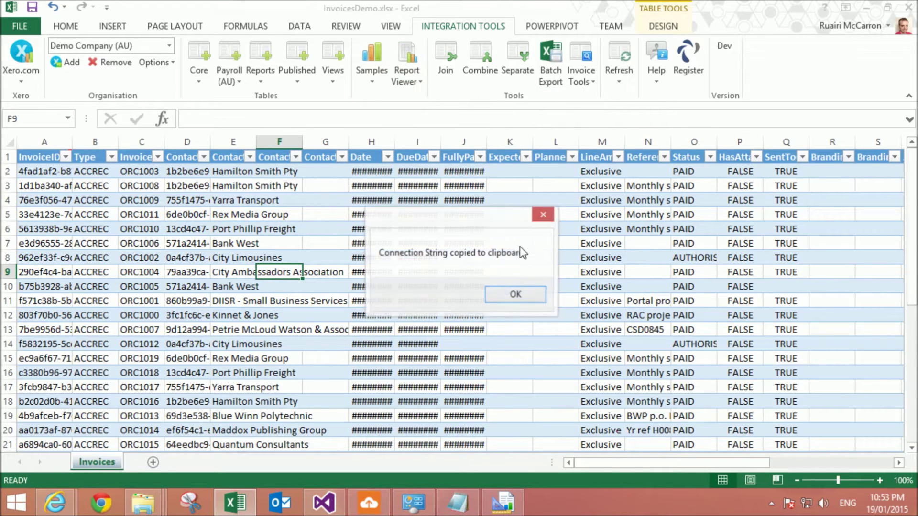
click(512, 296)
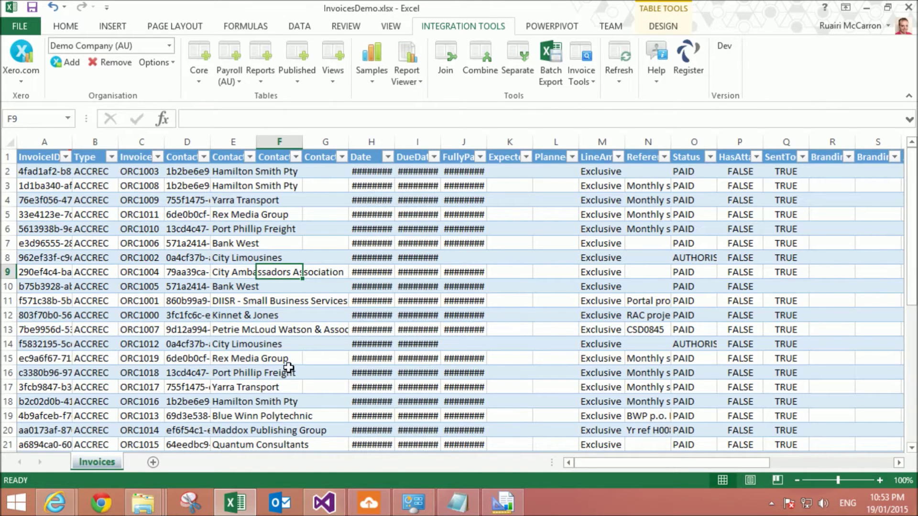
- Back in Report Builder, paste the copied connection string into the data source, test the connection and accept the properties
click(509, 511)
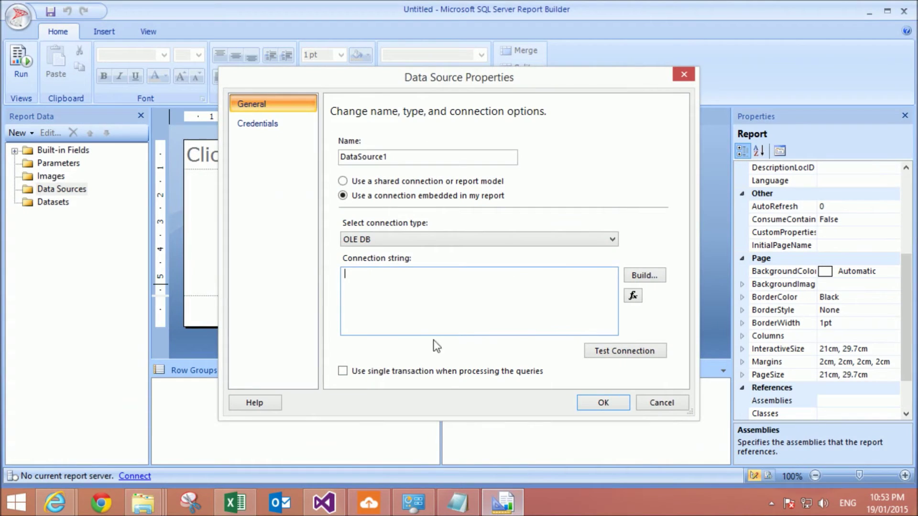
right_click(402, 301)
click(436, 162)
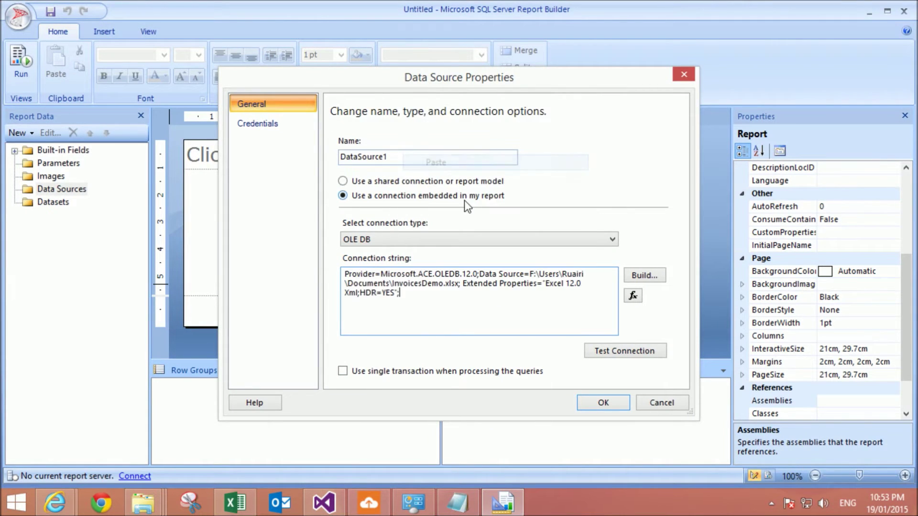
click(618, 351)
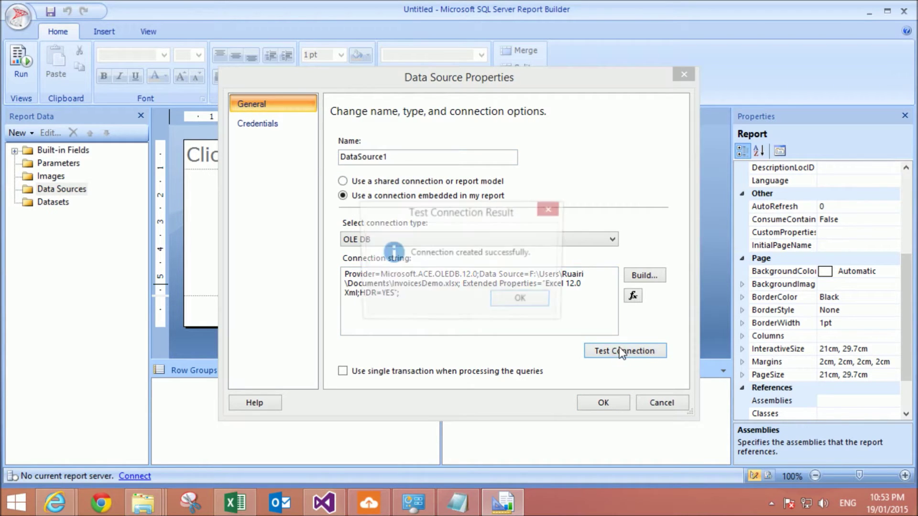
click(520, 302)
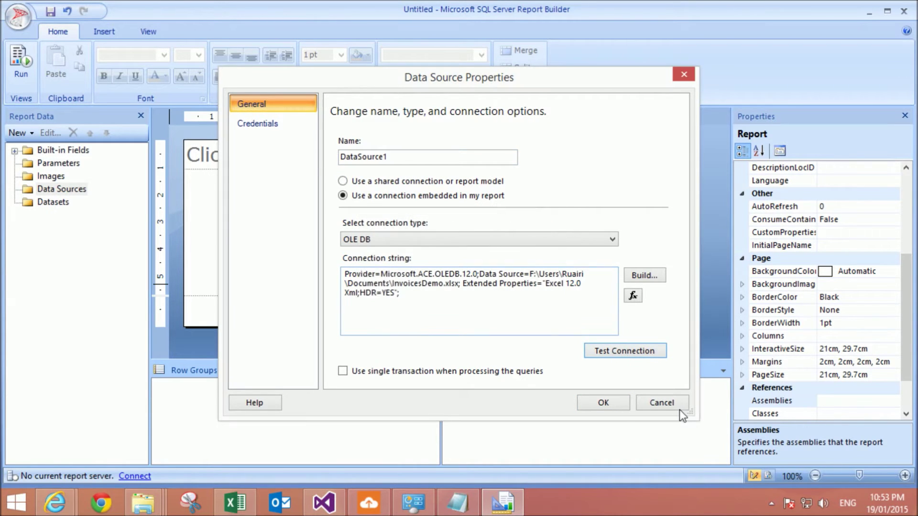
click(604, 403)
- Add a dataset named Invoices that is embedded in the report and uses DataSource1
click(44, 216)
right_click(44, 217)
click(88, 222)
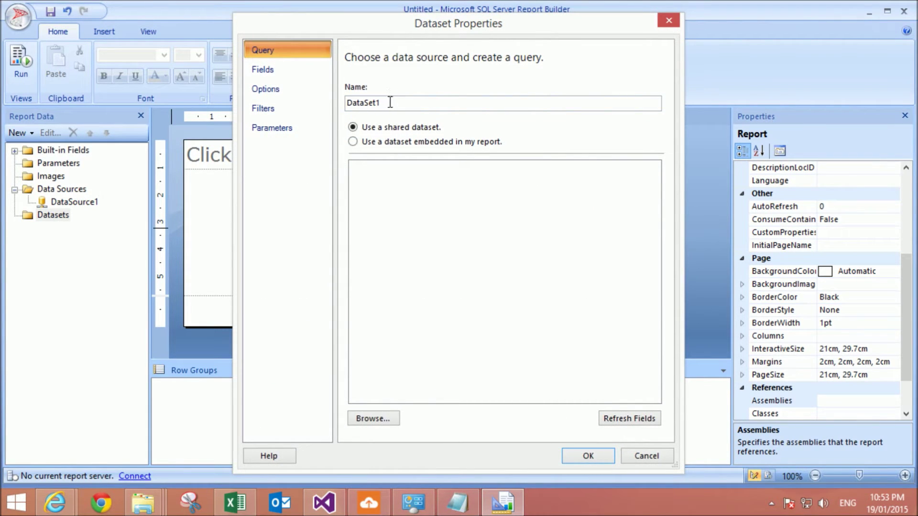
text(Invoi)
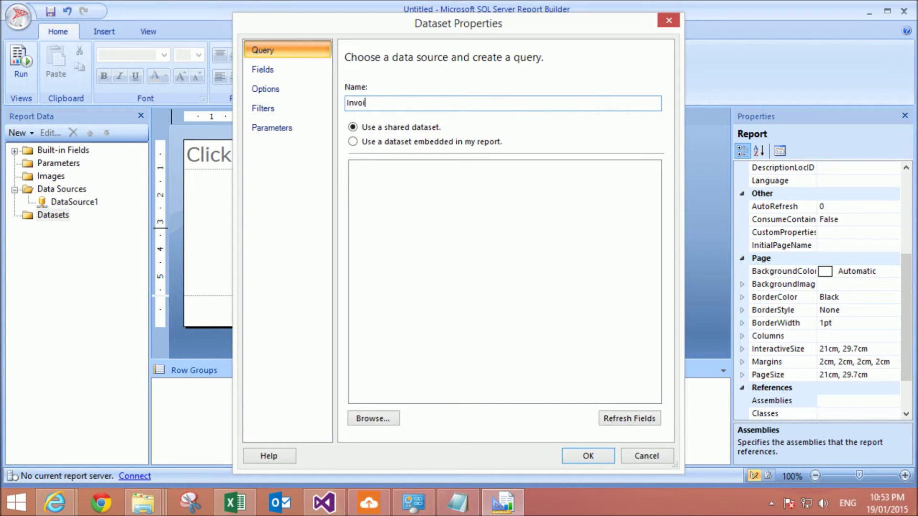
text(ces)
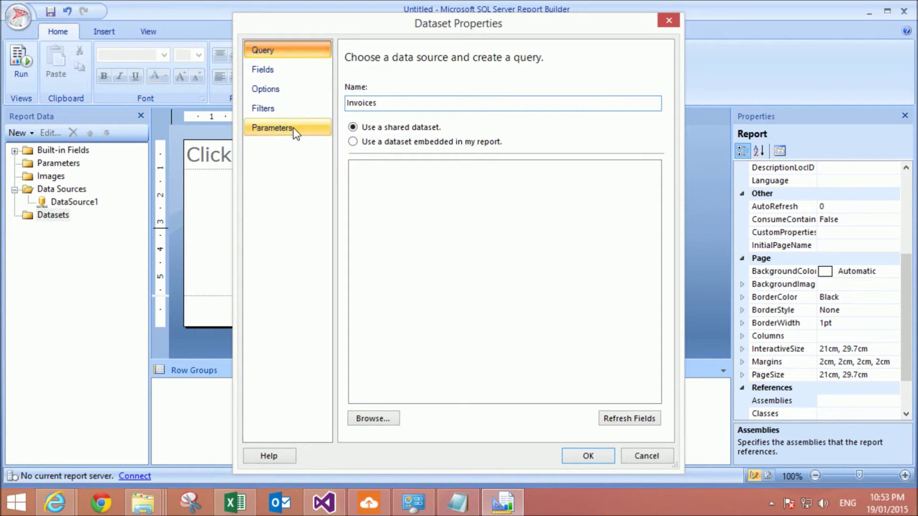
click(367, 143)
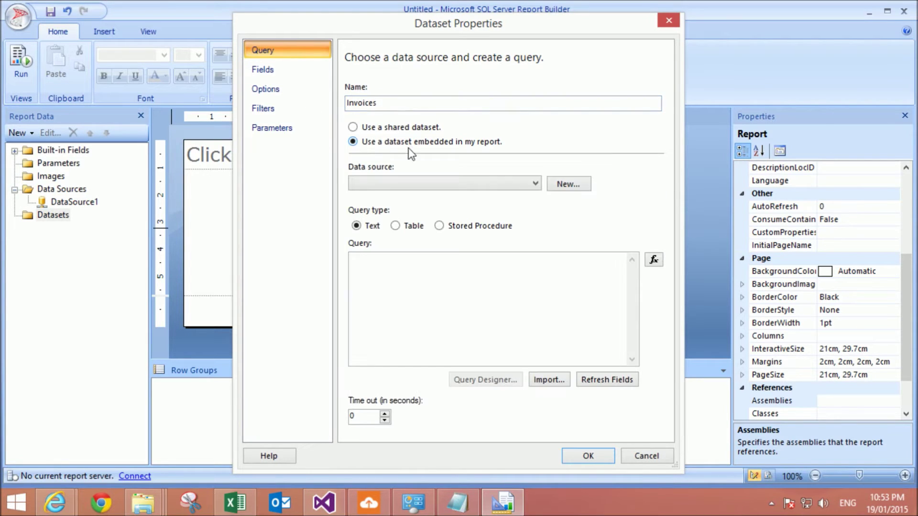
click(444, 191)
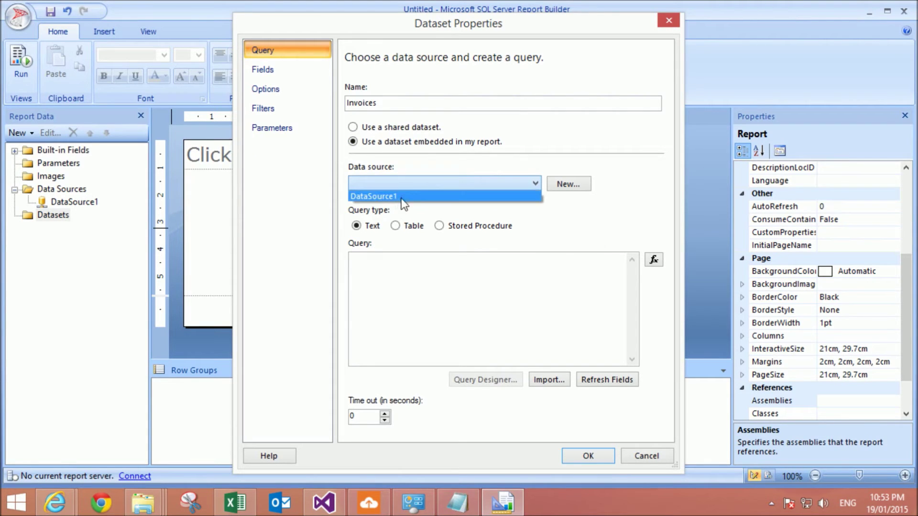
click(392, 199)
- Enter a text query selecting all columns from the Invoices worksheet, checking the sheet name in Excel, and accept the dataset
click(438, 285)
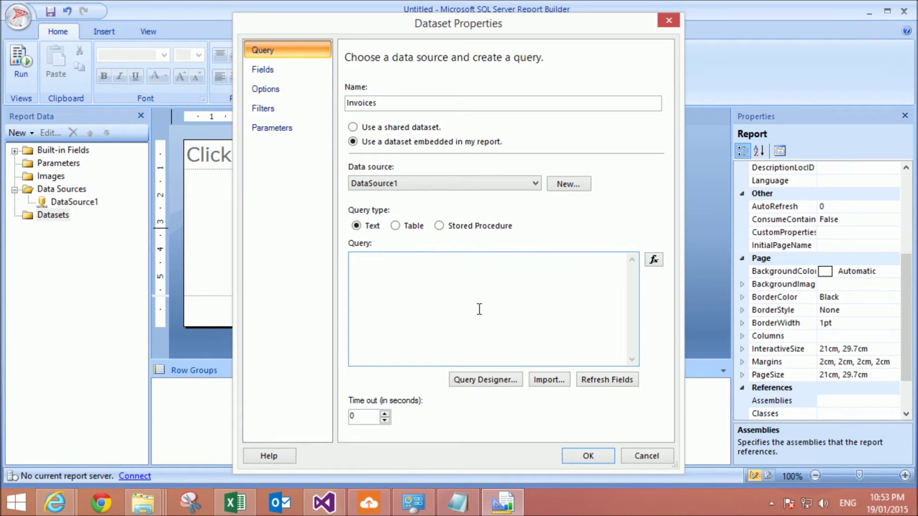
text(SELECT *)
key(Return)
text(FROM [)
click(234, 503)
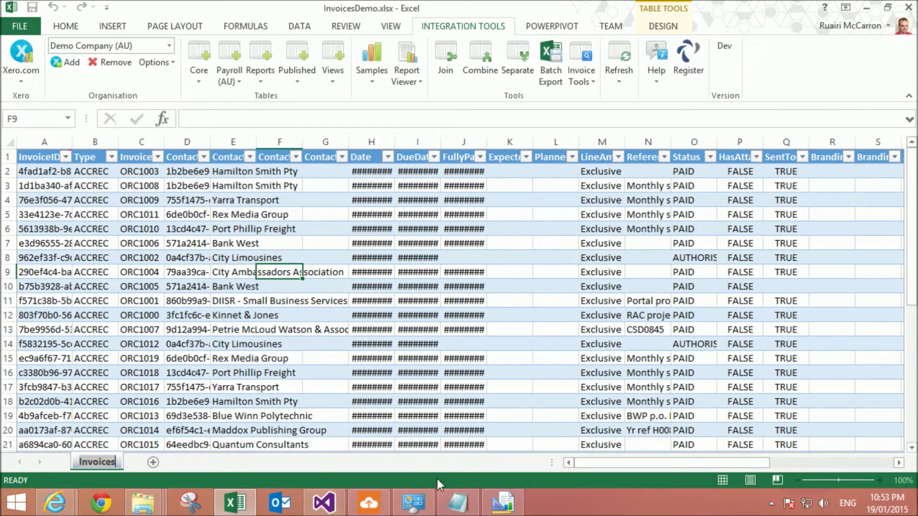
click(502, 502)
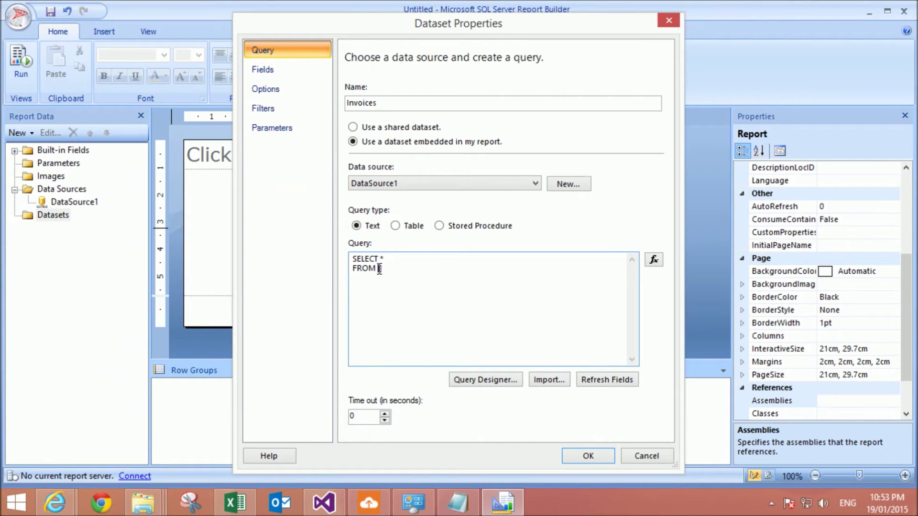
text([Invoices]$)
click(584, 461)
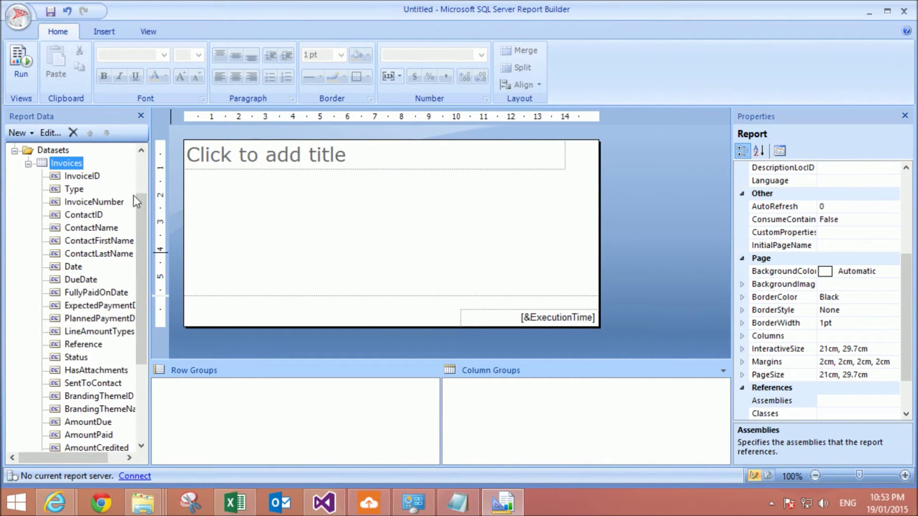
- Place the ContactName field from the Invoices dataset on the report body and widen its text box
drag(143, 211, 162, 186)
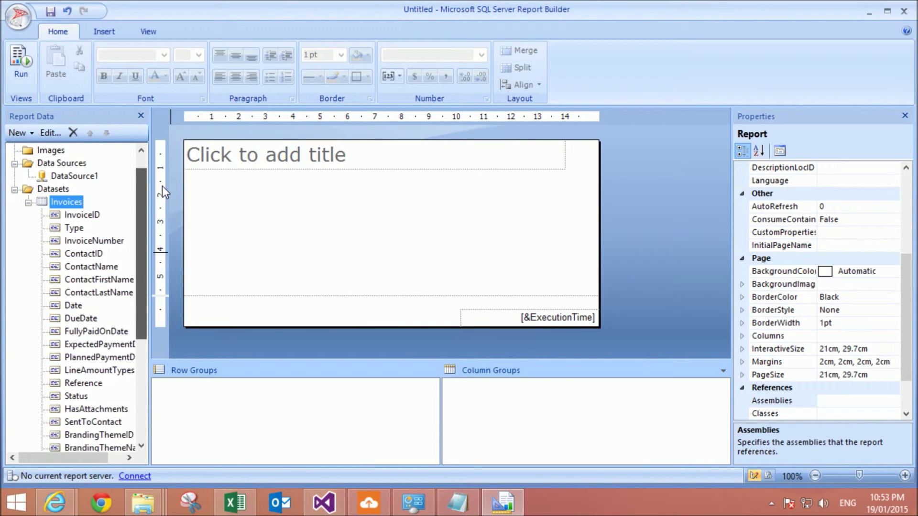
drag(82, 269, 206, 190)
drag(275, 208, 381, 208)
click(321, 252)
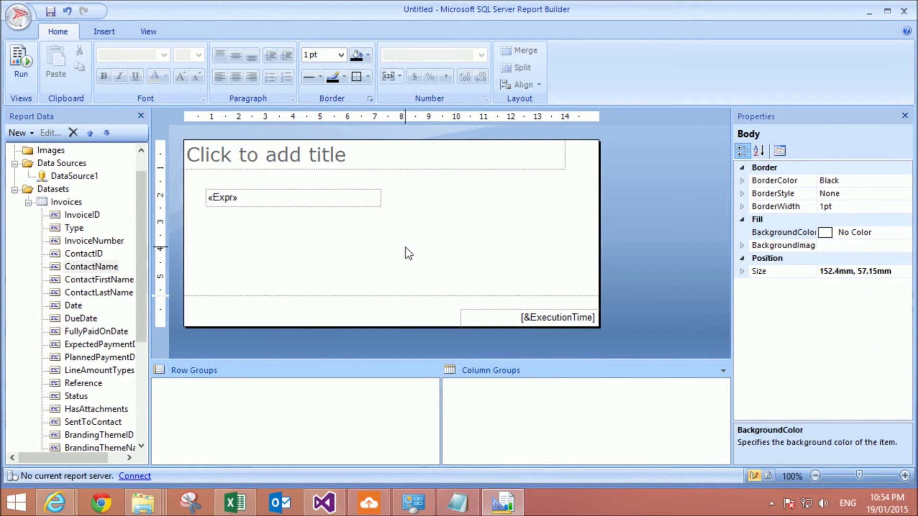
- Run the report and compare the displayed contact name with the first invoice row in Excel
click(21, 61)
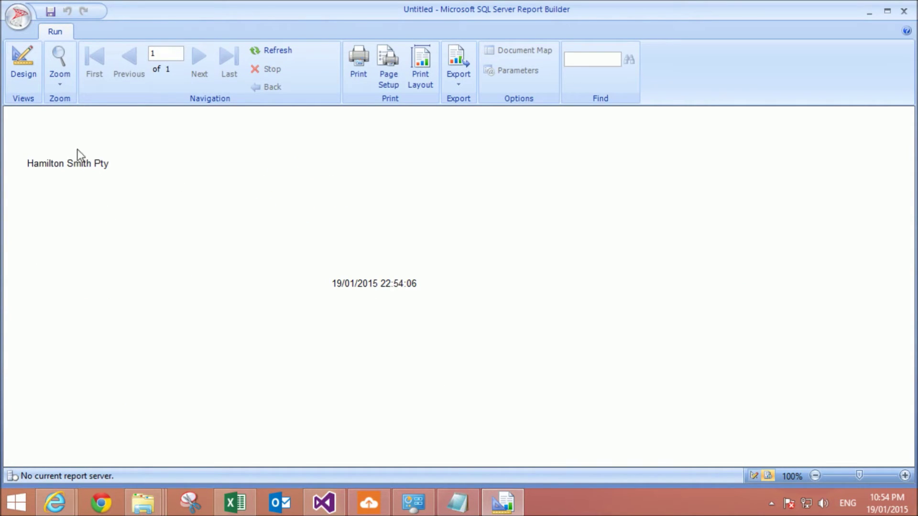
click(235, 503)
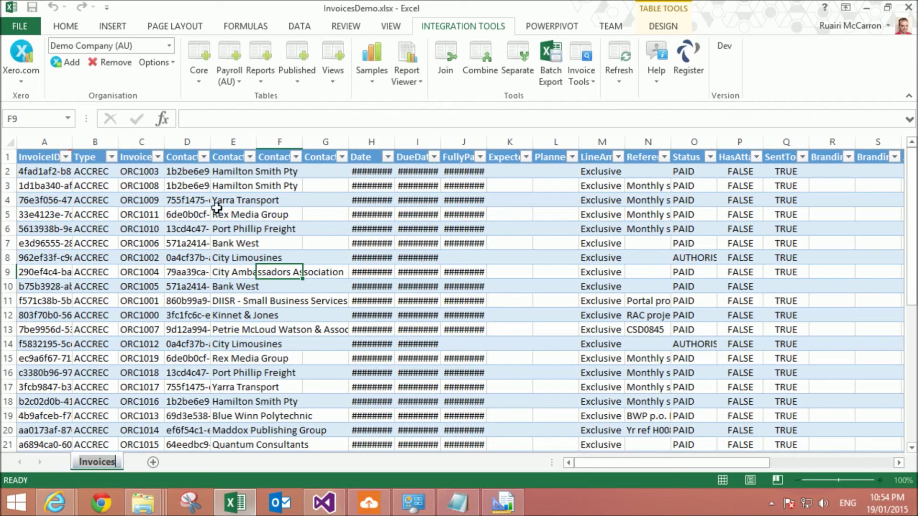
click(234, 172)
click(503, 503)
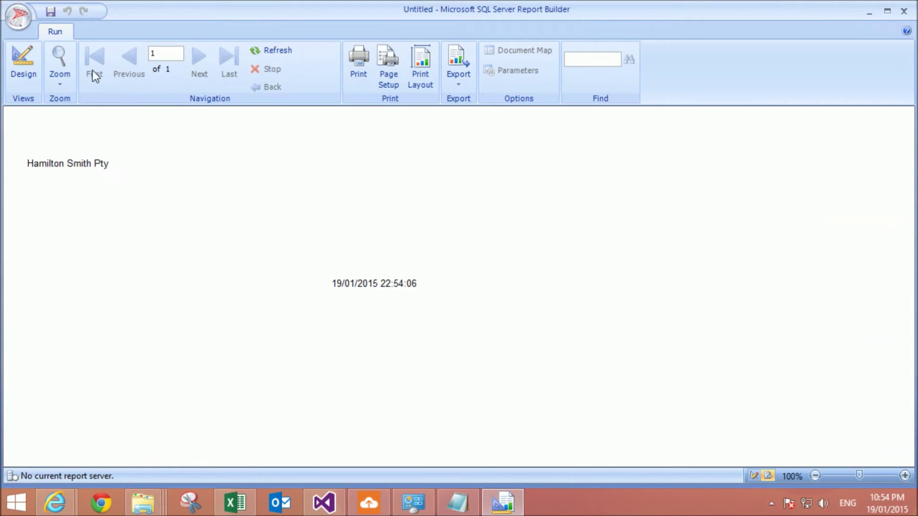
- Return to the report design and delete the ContactName text box from the body
click(21, 53)
click(200, 180)
click(248, 196)
key(Delete)
- Insert a blank table on the report body below the title
click(105, 32)
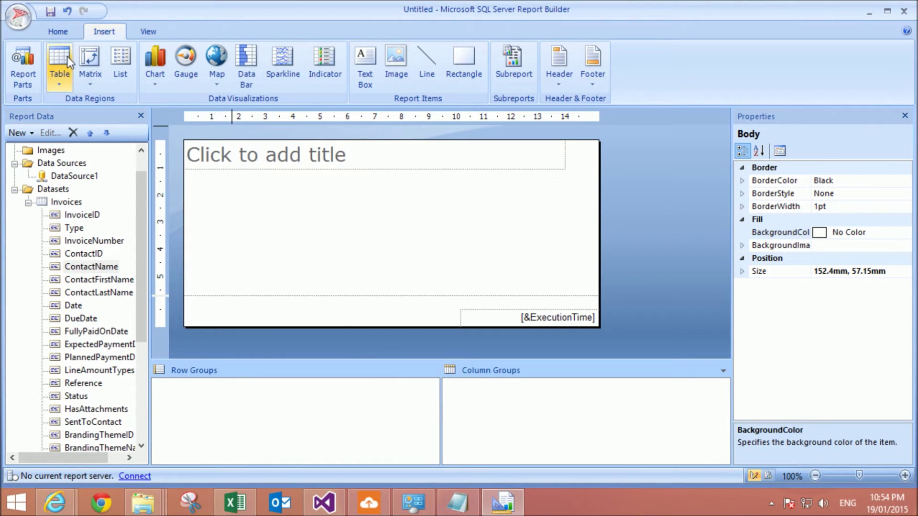
click(62, 72)
click(80, 117)
click(193, 203)
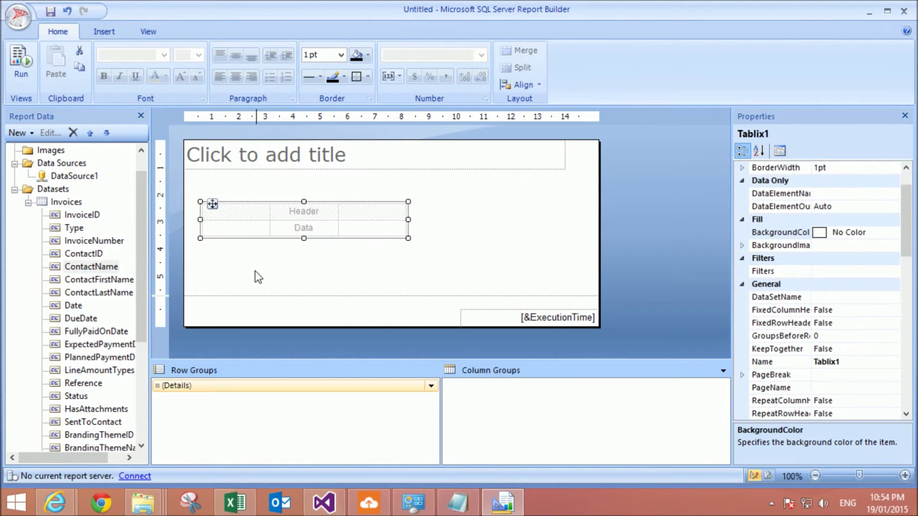
- Fill the table's three data columns with the ContactName, Date and Total fields
drag(78, 266, 213, 228)
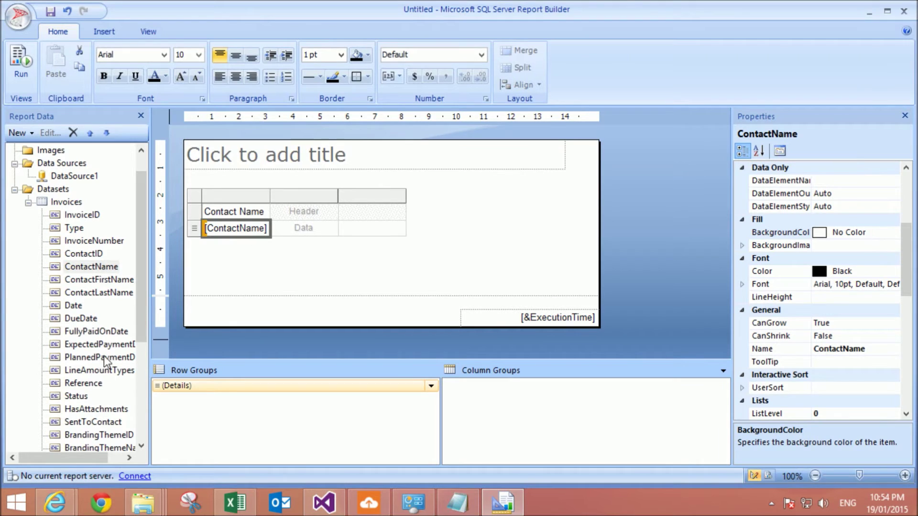
drag(73, 305, 302, 229)
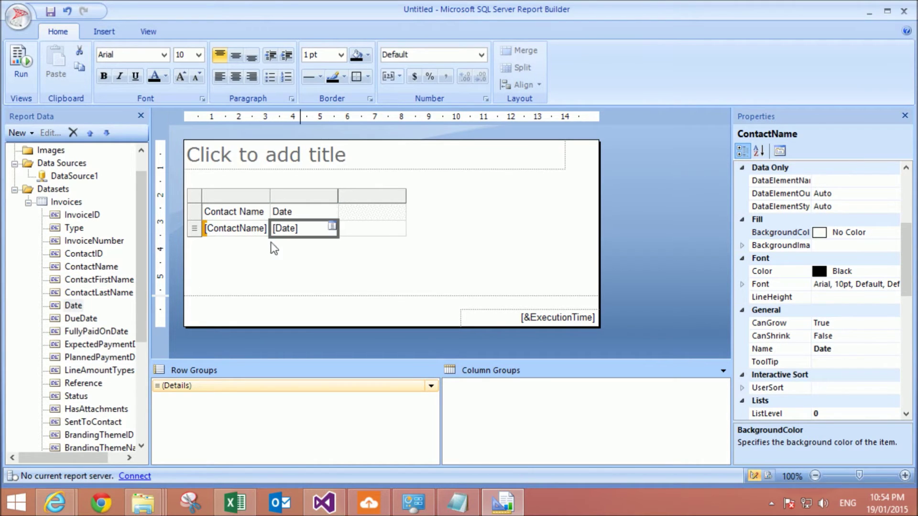
scroll(140, 313, down, 5)
drag(82, 430, 361, 230)
click(318, 266)
- Run the report, look through the invoice rows in the table and return to the design
click(17, 58)
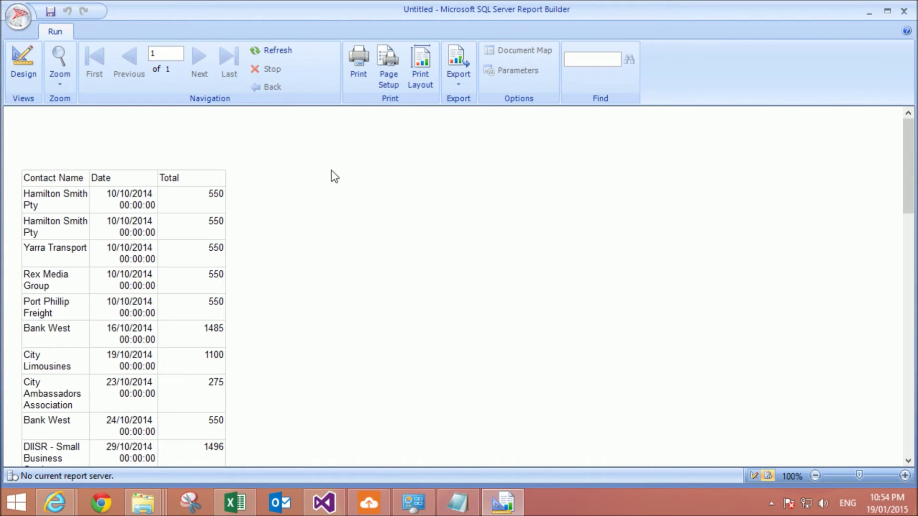
scroll(309, 248, down, 5)
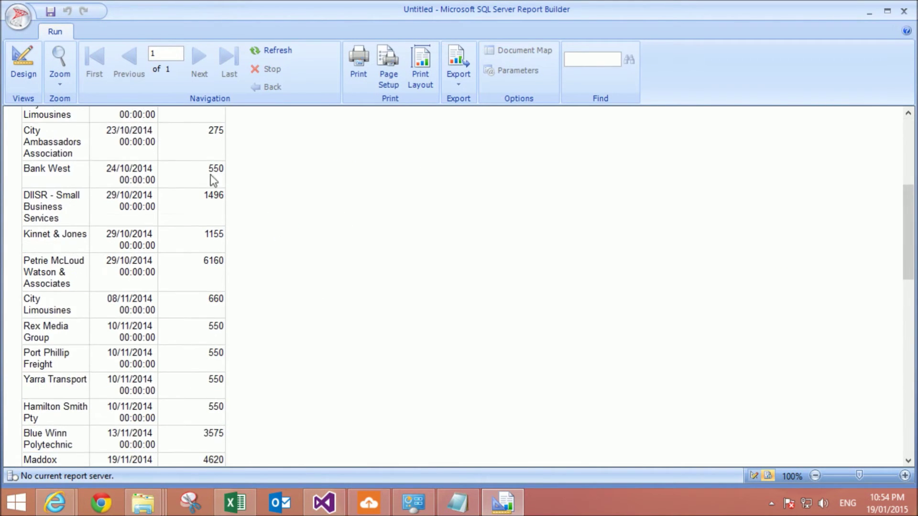
click(18, 57)
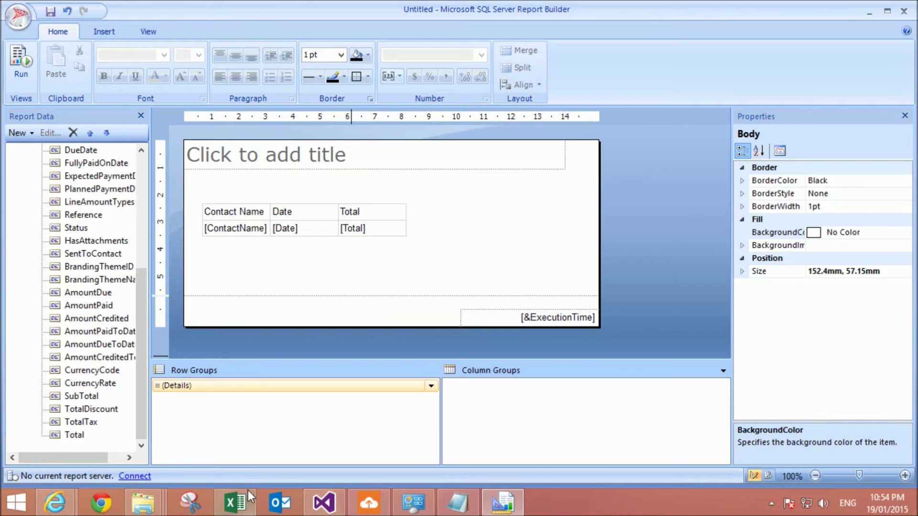
- Switch to Excel, open the report directory with the add-in's Report Viewer tools and copy the Reports folder path
click(235, 502)
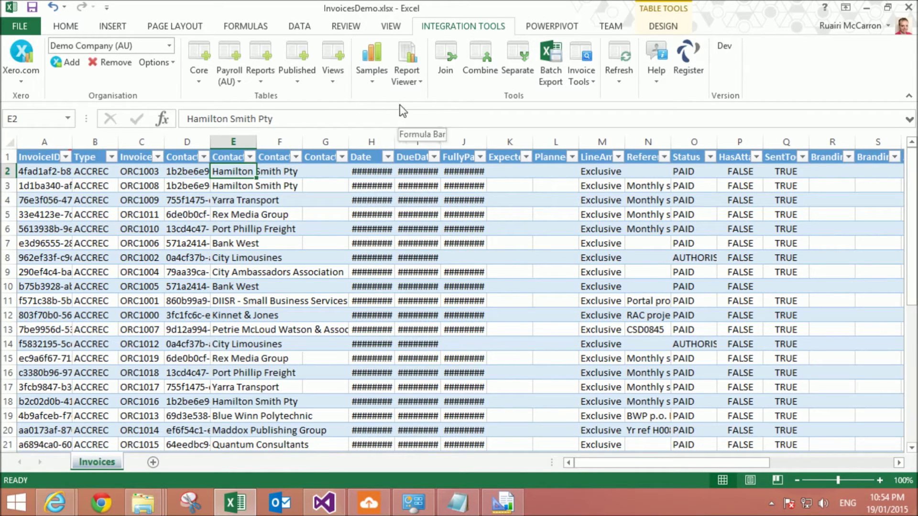
click(414, 68)
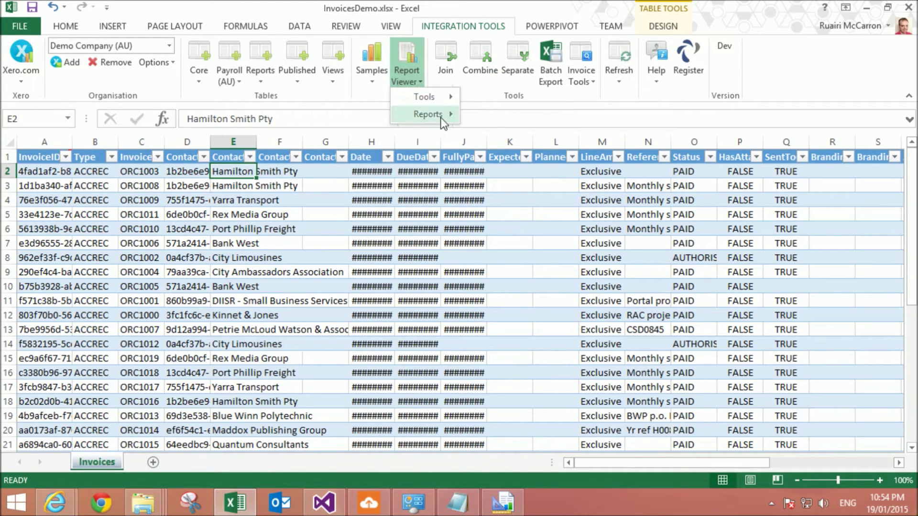
mouse_move(444, 117)
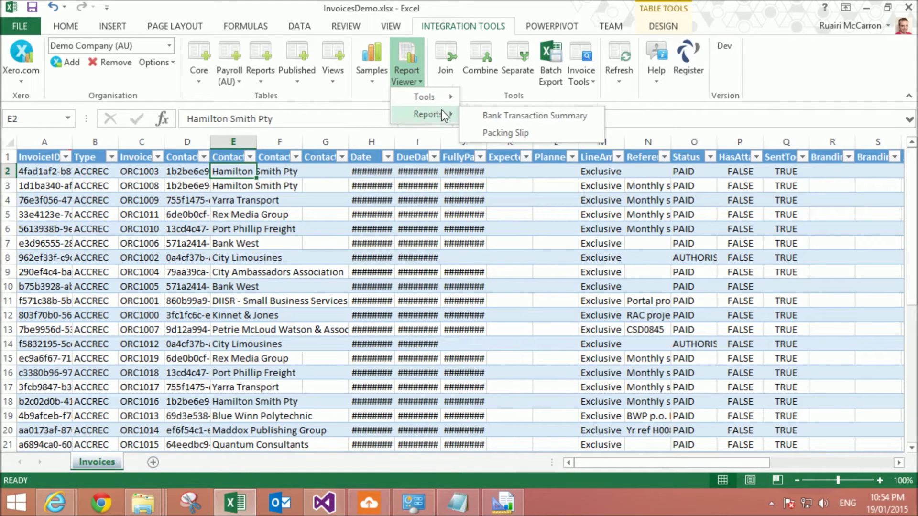
mouse_move(440, 98)
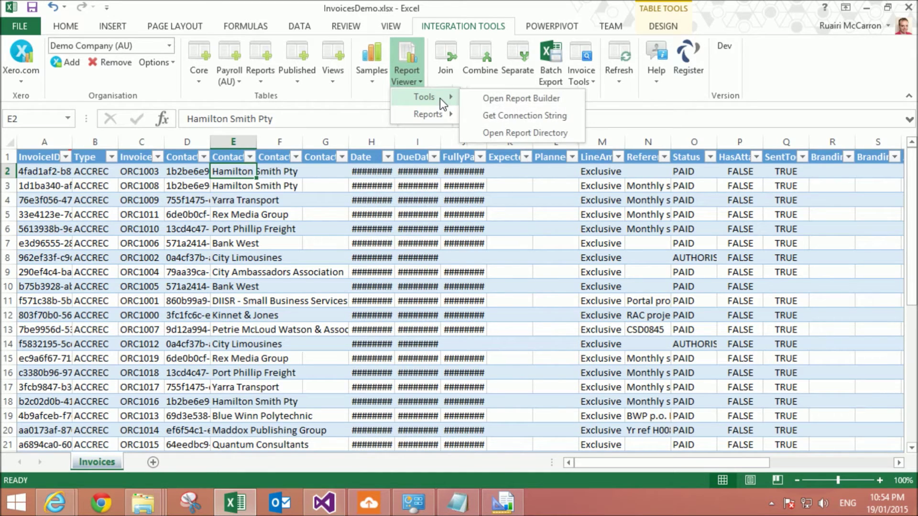
click(519, 135)
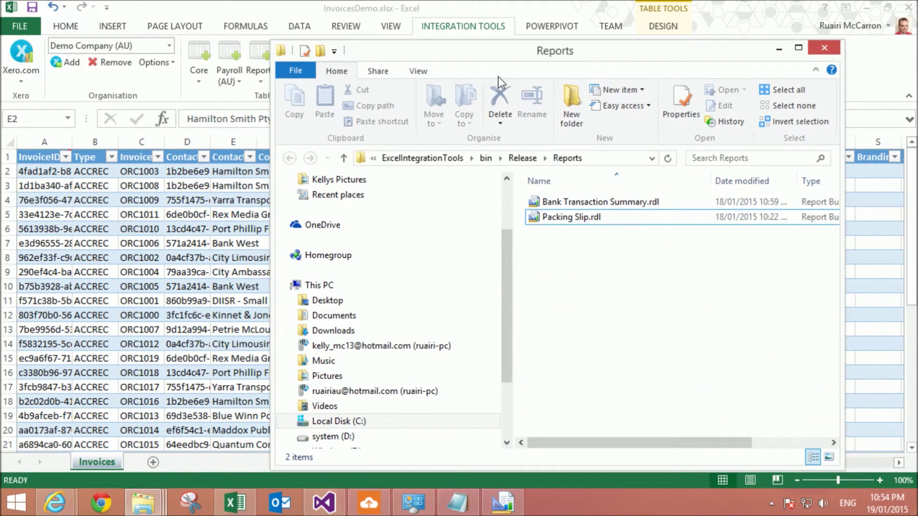
click(454, 24)
click(405, 74)
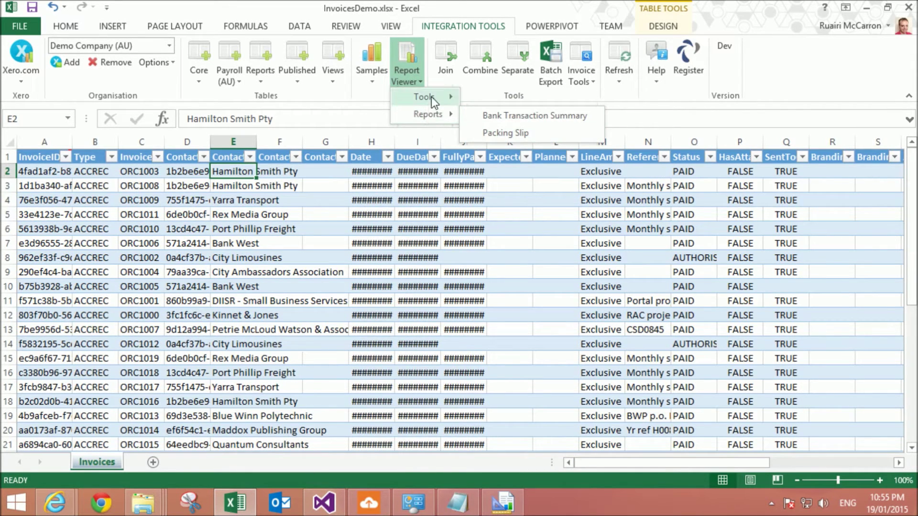
mouse_move(452, 100)
click(501, 132)
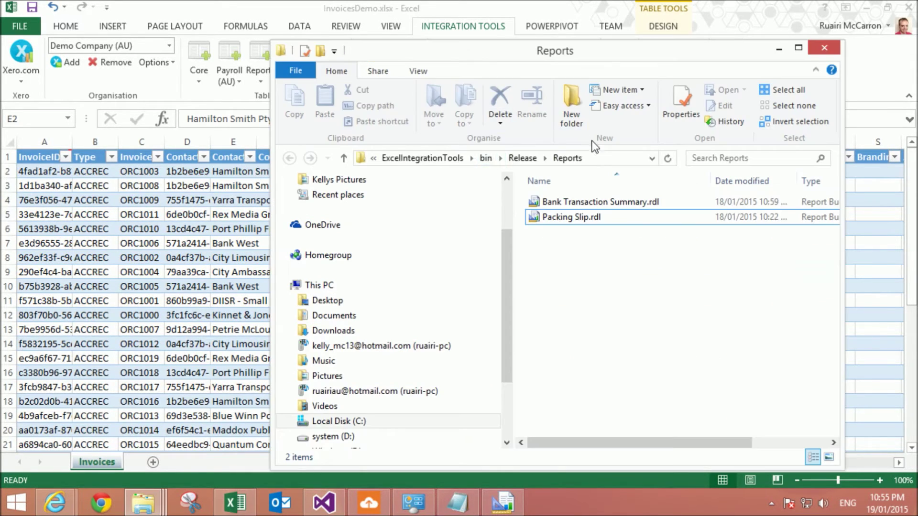
click(589, 158)
key(alt+Tab)
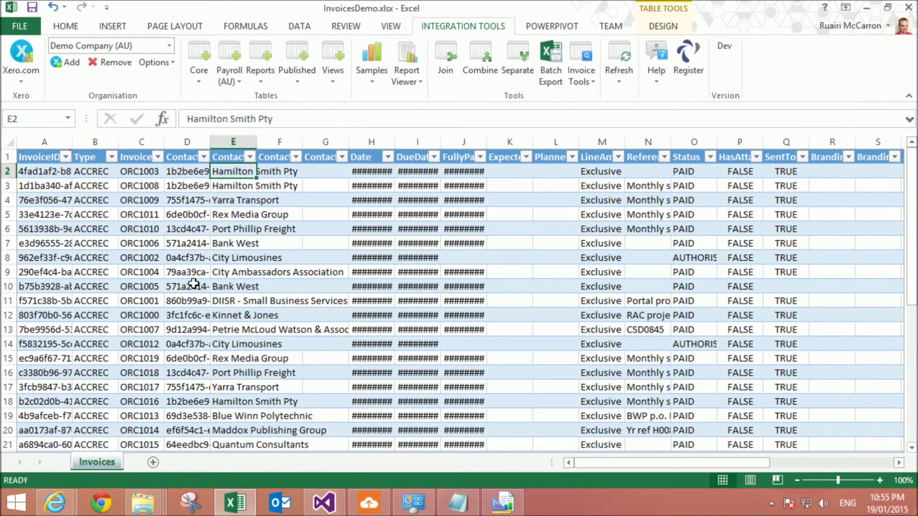
- Back in Report Builder, save the report as Invoice Statement in C:\Dev\QuickWinDevelopment\ExcelIntegrationTools\bin\Release\Reports
click(502, 502)
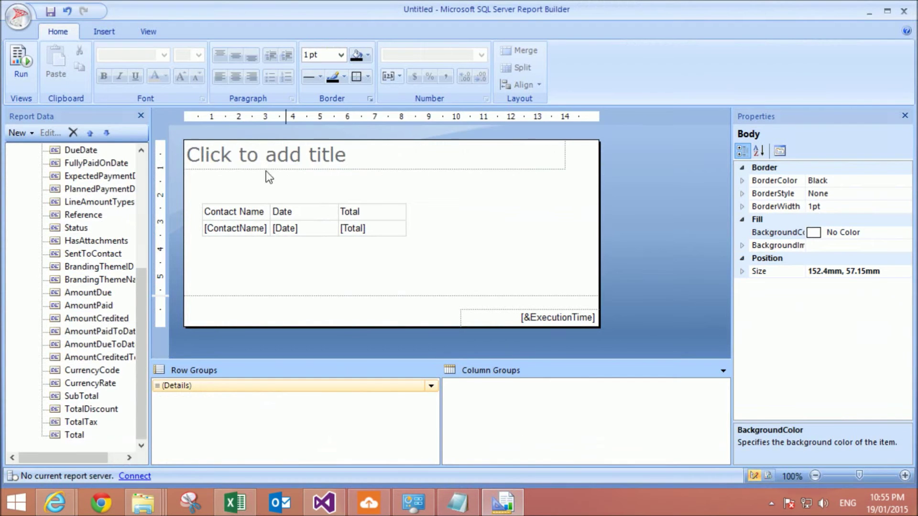
key(ctrl+s)
text(C:\Dev\QuickWinDevelopment\ExcelIntegrationTools\bin\Release\Reports)
key(Return)
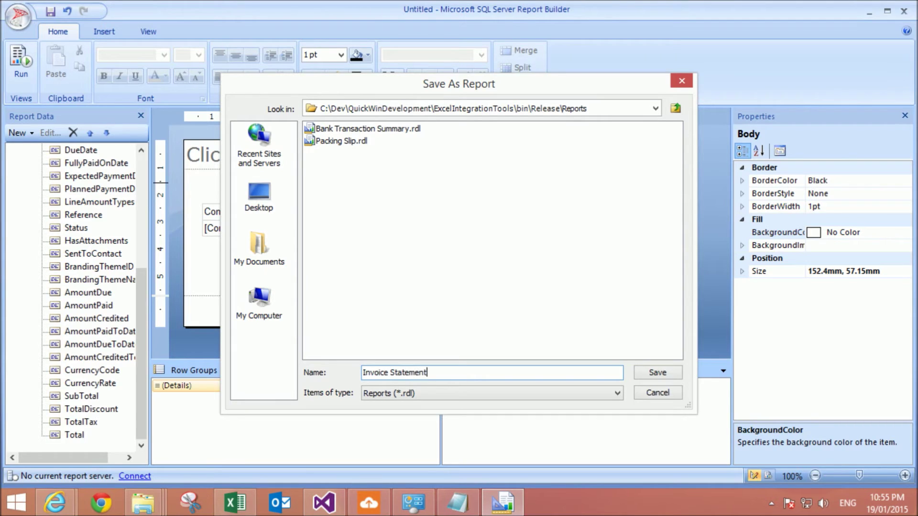
click(656, 373)
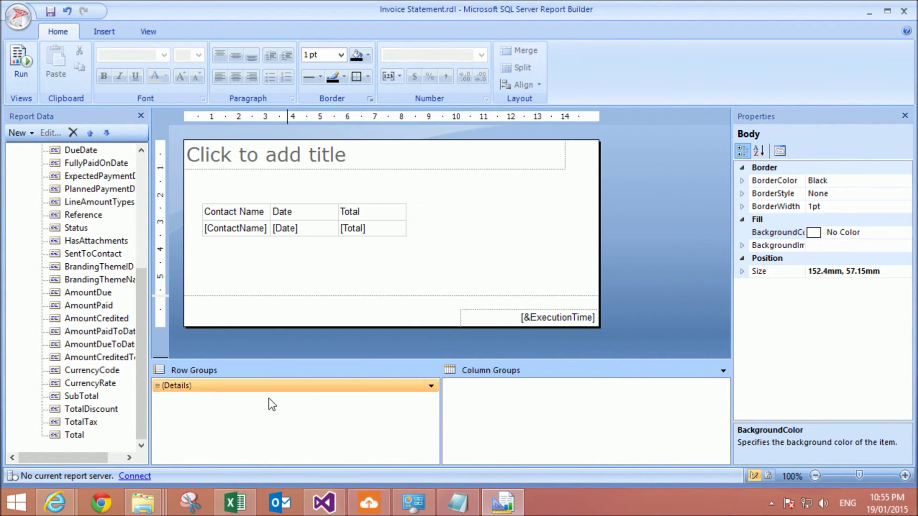
- Switch to Excel, open the Invoice Statement report from the Report Viewer and move its Report Setup dialog clear of the add-in's organisation settings
click(234, 502)
click(375, 255)
click(410, 79)
mouse_move(440, 115)
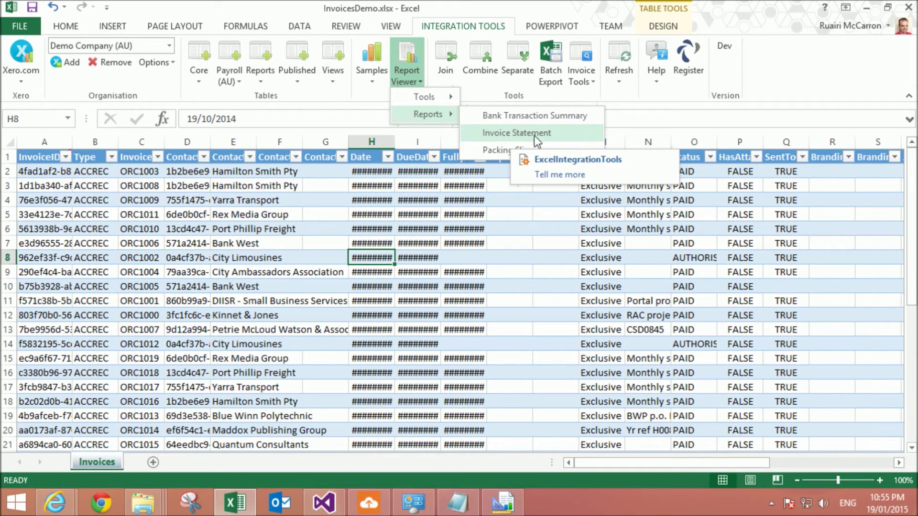
click(498, 133)
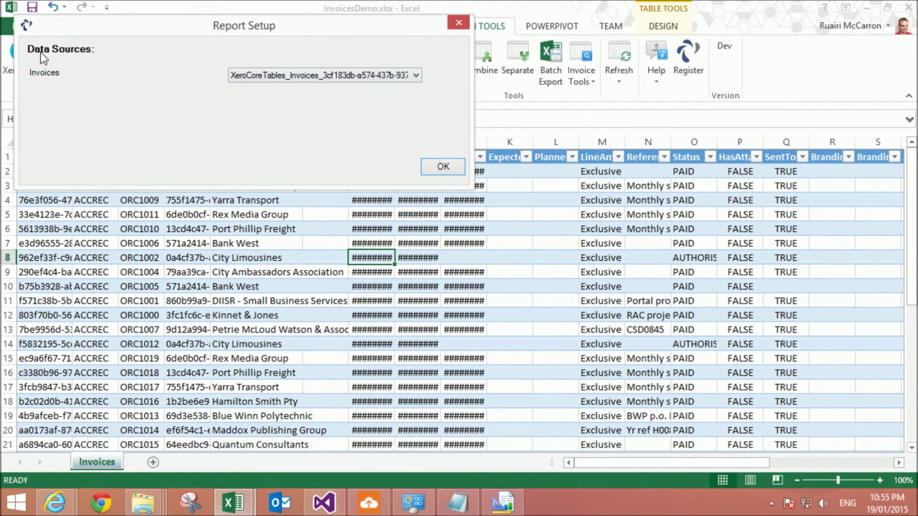
drag(105, 32, 372, 58)
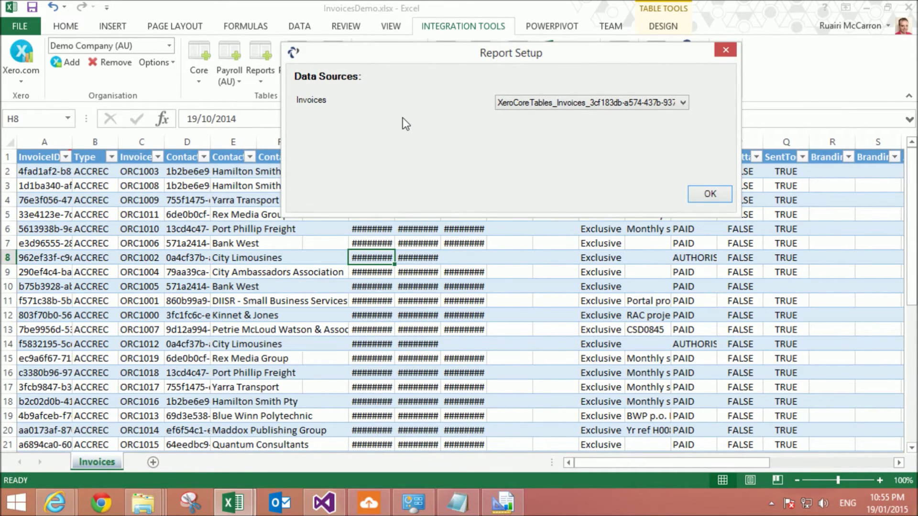
- Switch to Report Builder, examine the connection string in DataSource1's properties and cancel out of them
key(Return)
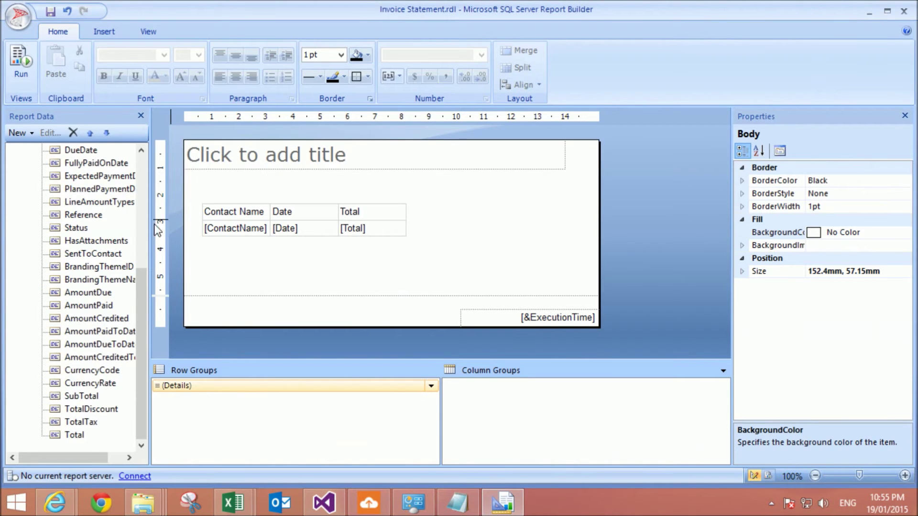
scroll(147, 275, up, 5)
click(78, 207)
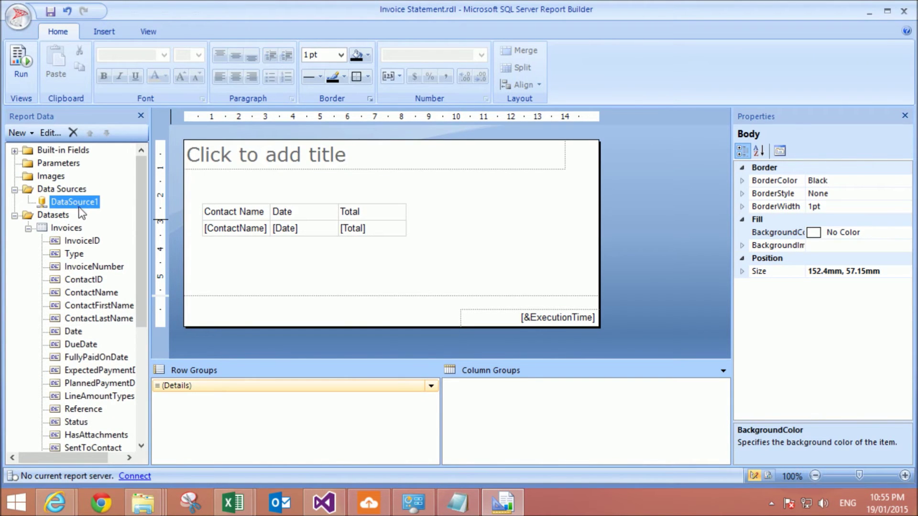
double_click(77, 203)
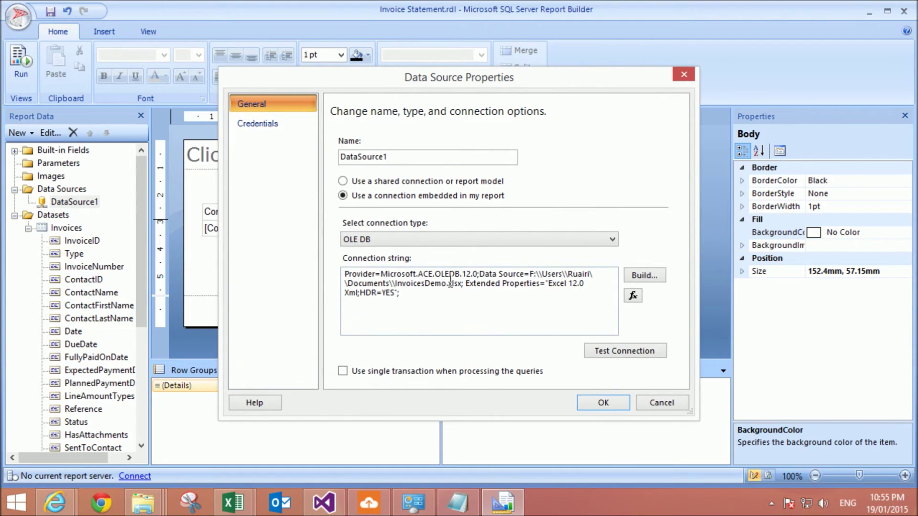
key(ctrl+a)
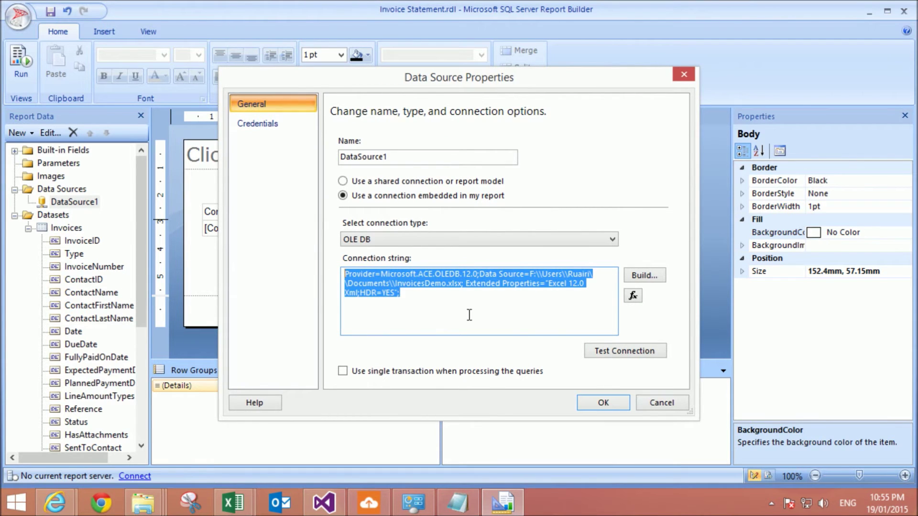
click(676, 401)
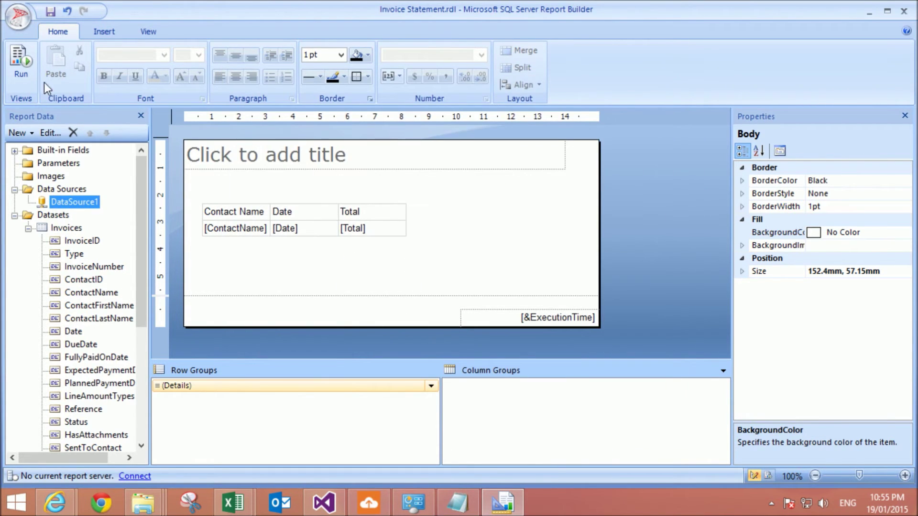
double_click(92, 204)
key(ctrl+a)
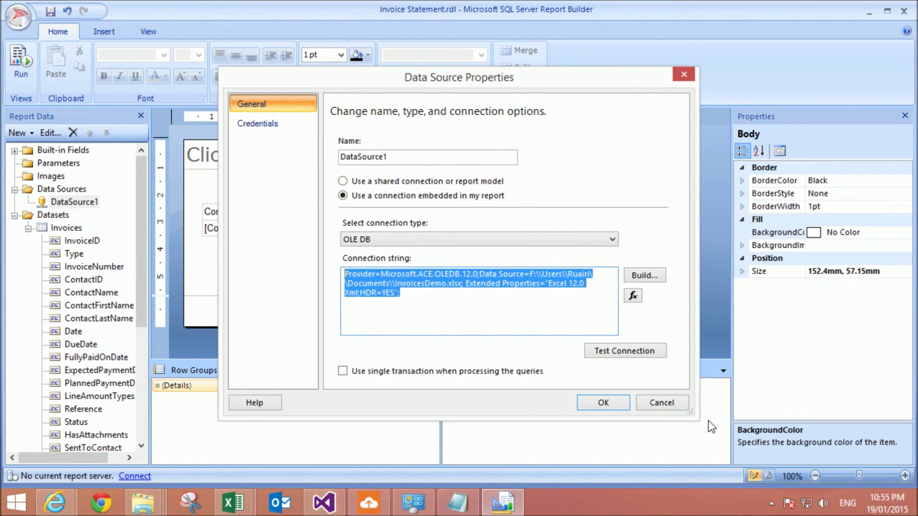
click(663, 403)
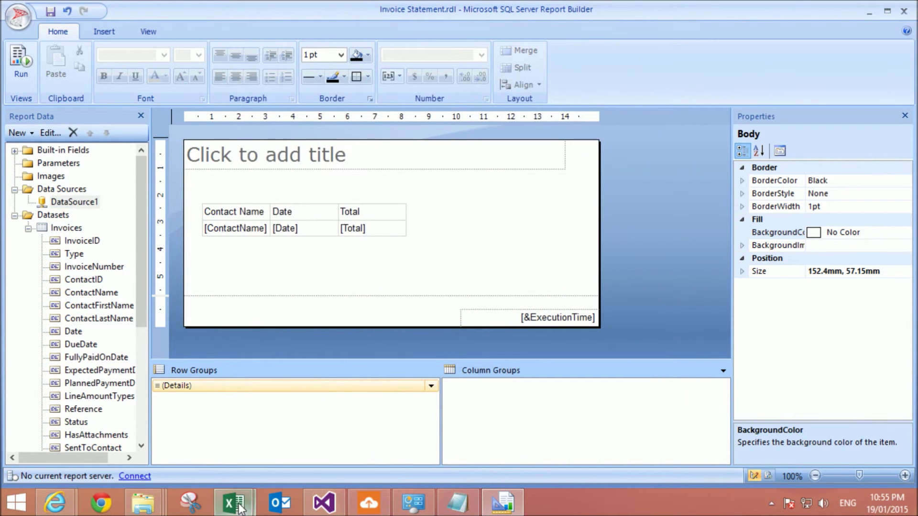
- Return to Excel, review the Invoices data source in the Report Setup dialog and close it
mouse_move(233, 502)
click(298, 420)
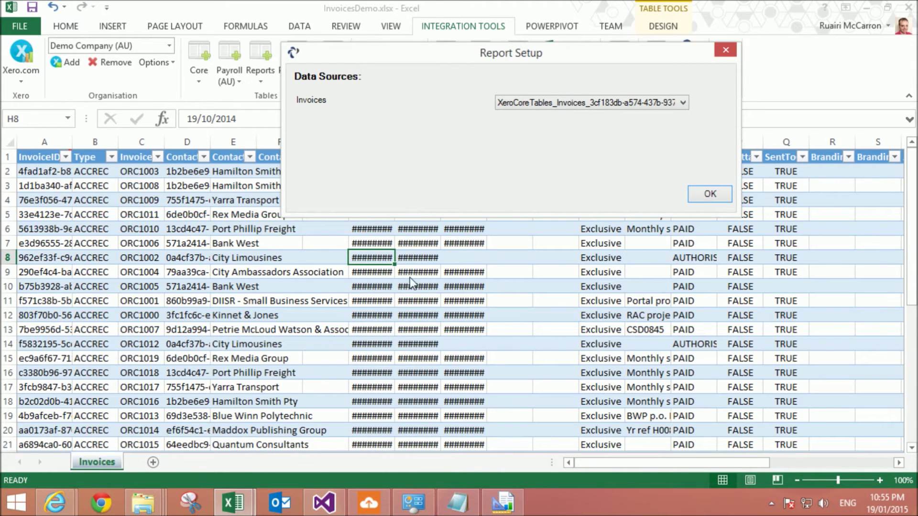
drag(515, 54, 438, 63)
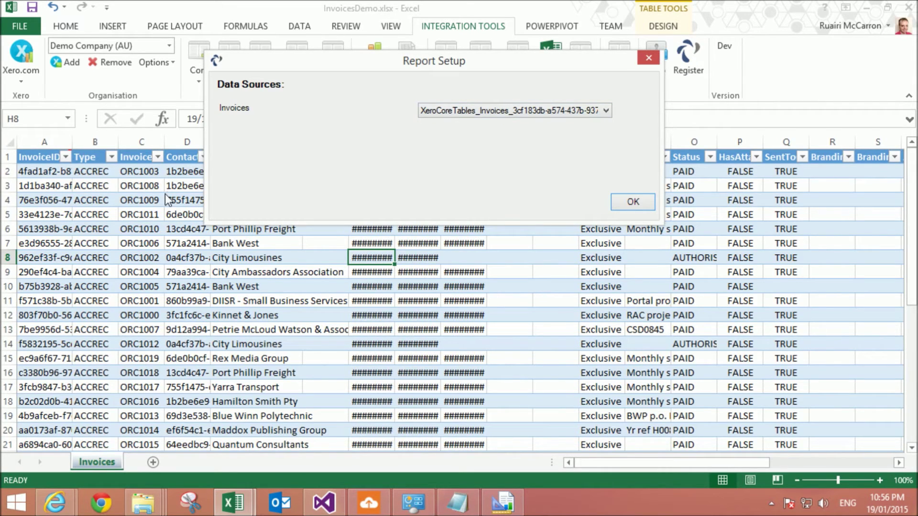
click(648, 58)
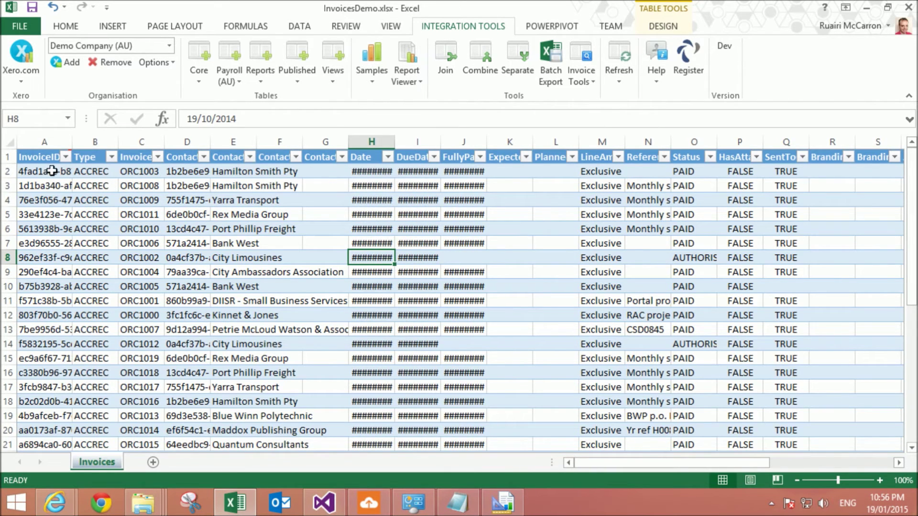
- Select the InvoiceID header cell, reopen the Invoice Statement report's setup and dismiss it
click(41, 158)
click(412, 75)
mouse_move(435, 113)
click(501, 133)
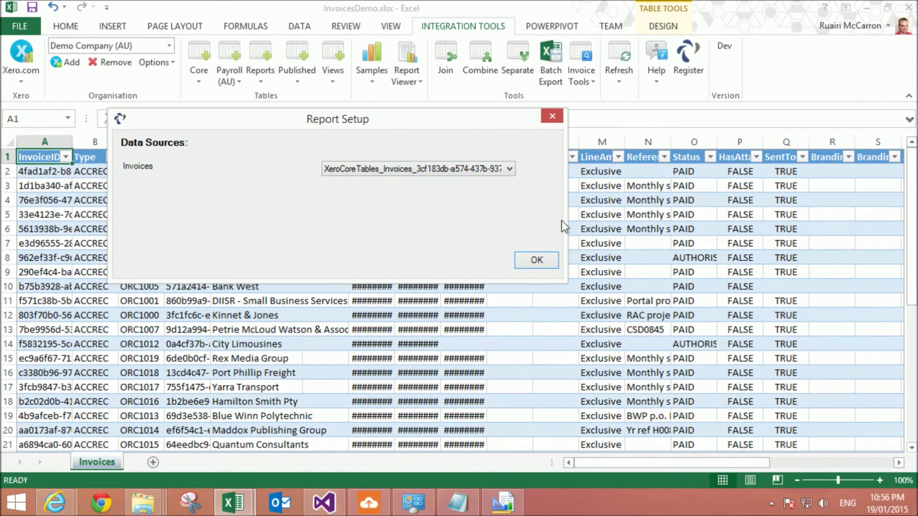
click(549, 115)
- Examine the invoice table's name in its table design properties, then return to the add-in's tools
mouse_move(42, 164)
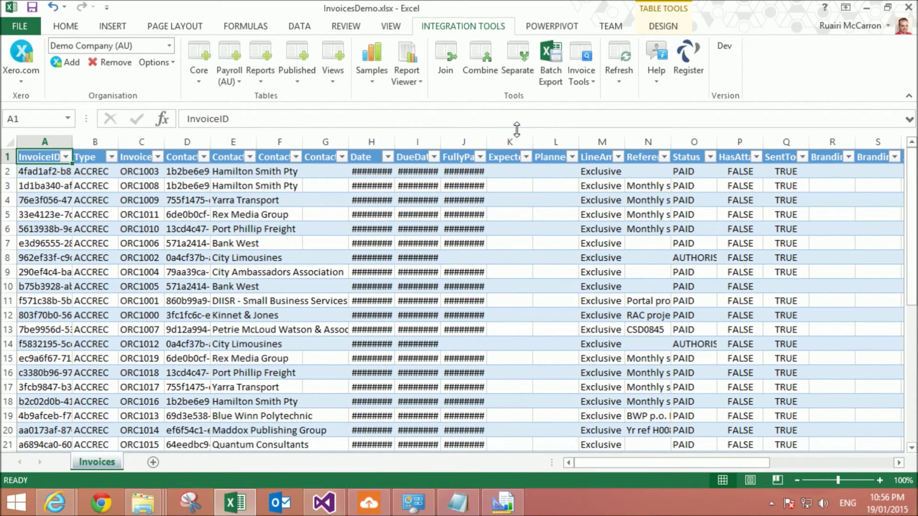
click(662, 26)
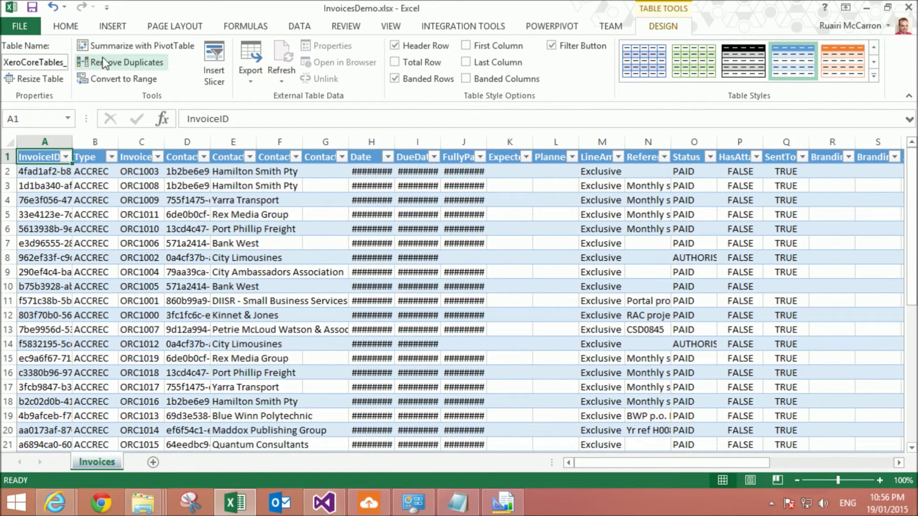
drag(4, 63, 44, 62)
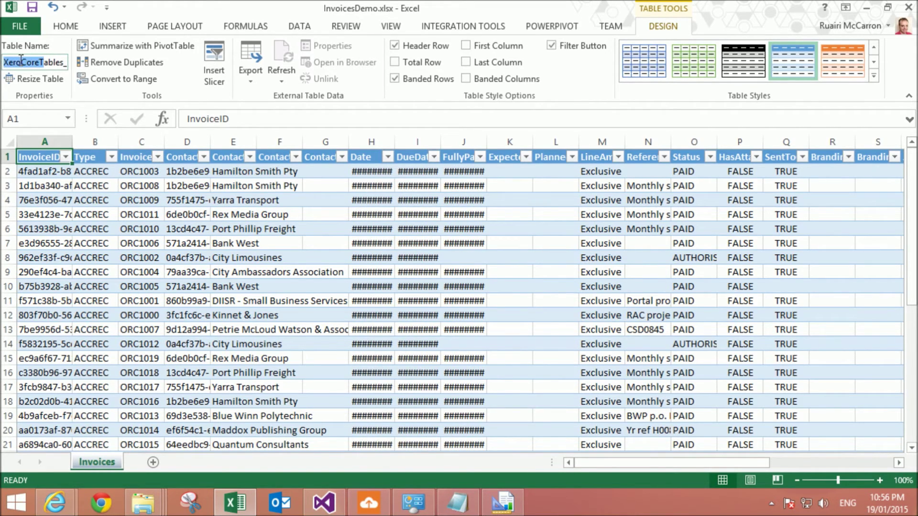
click(452, 26)
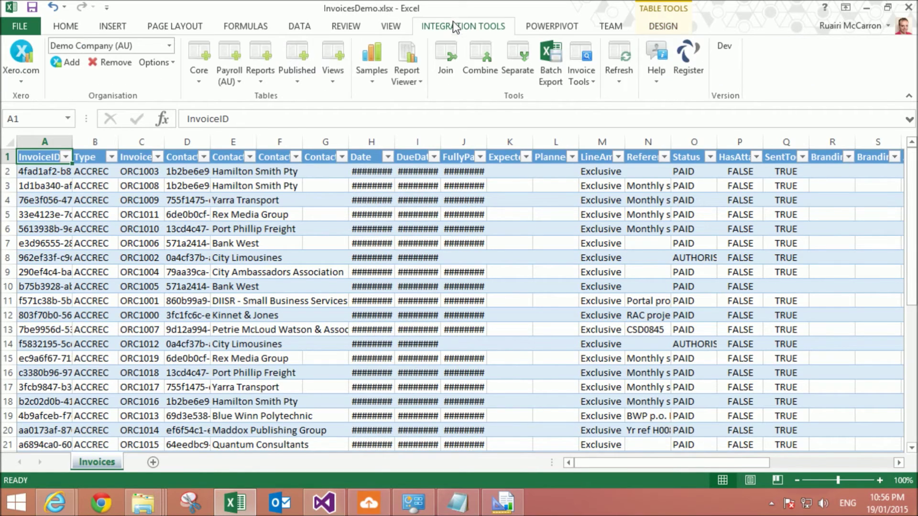
- Open the Invoice Statement report's setup, check the tables offered as the Invoices data source and close the dialog
click(409, 77)
mouse_move(440, 115)
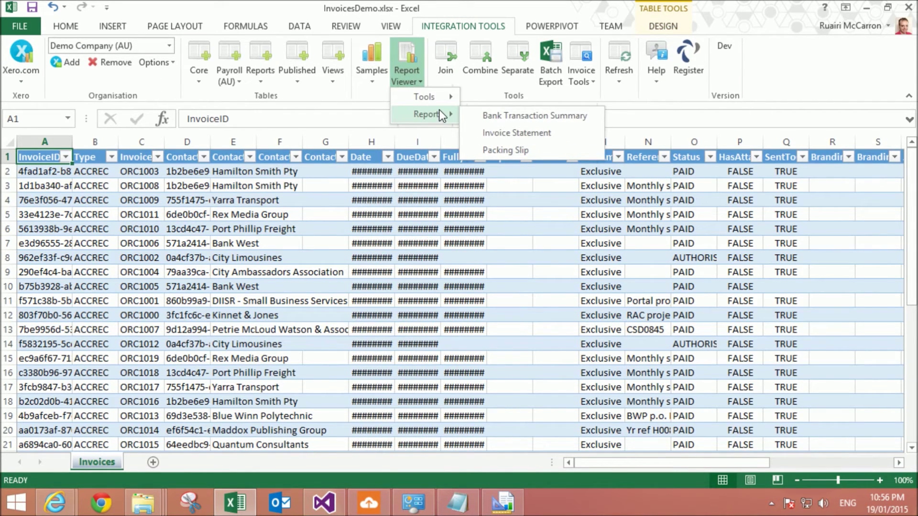
click(517, 132)
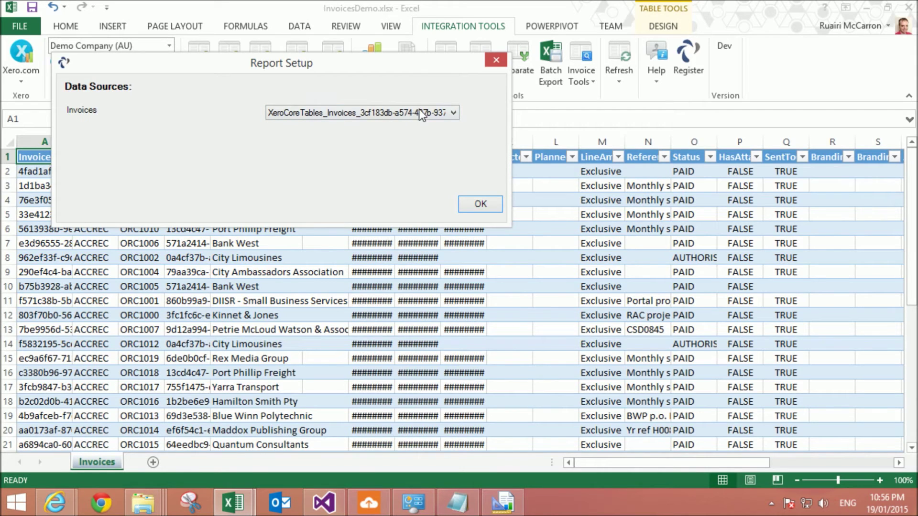
click(455, 111)
click(455, 112)
click(500, 59)
click(141, 301)
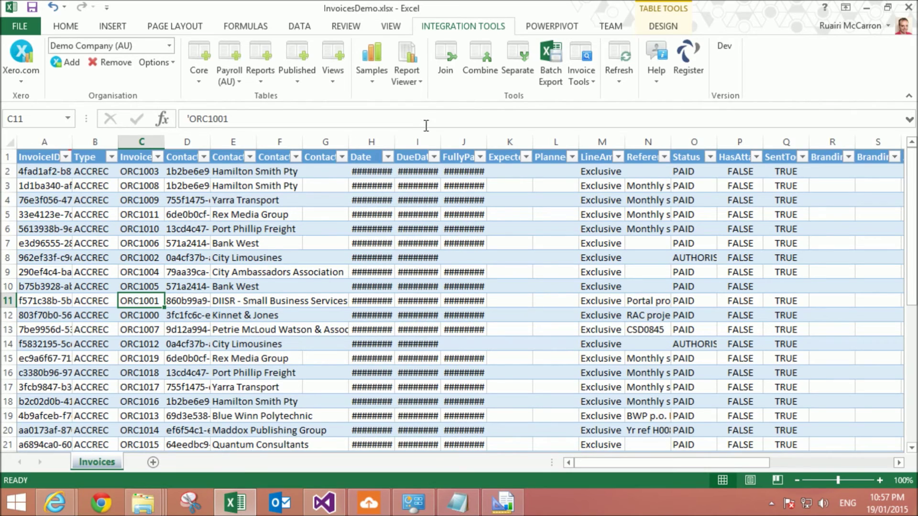
- Run the Invoice Statement report with the XeroCoreTables_Invoices table as its data source, view the result and close the report
click(415, 82)
mouse_move(444, 122)
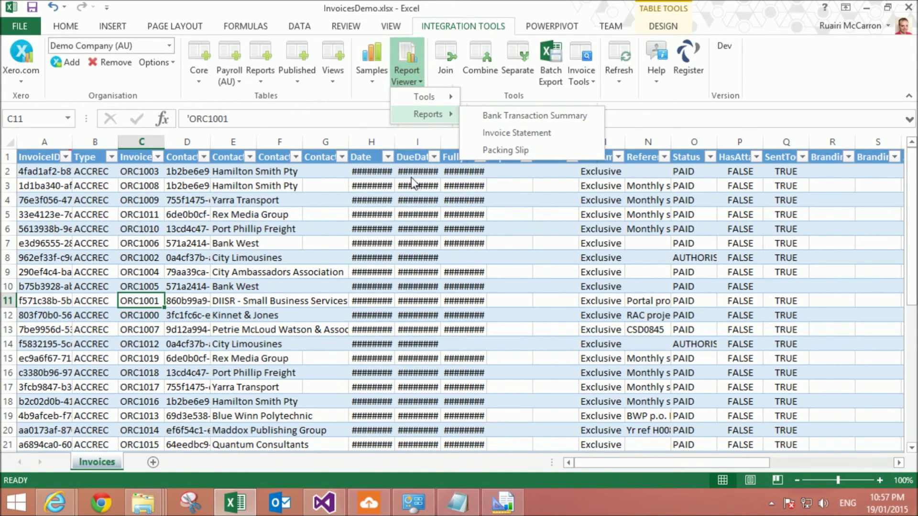
click(536, 134)
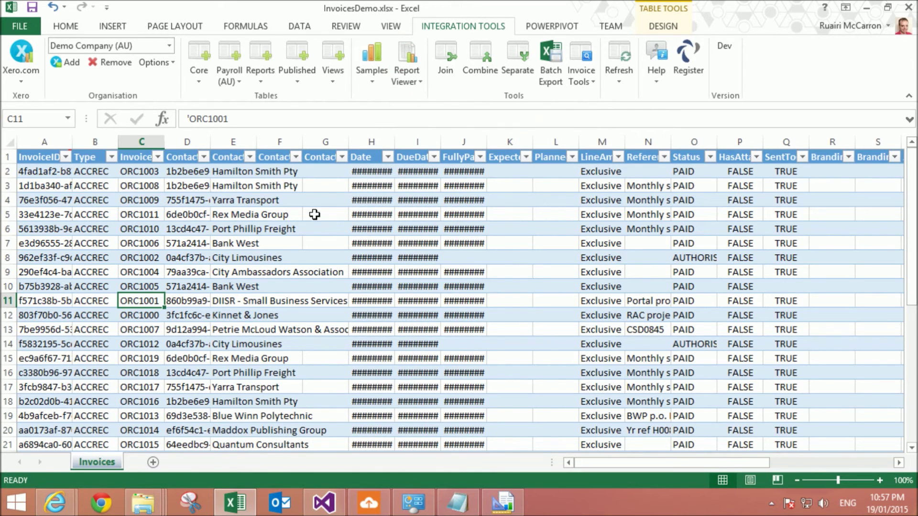
click(237, 243)
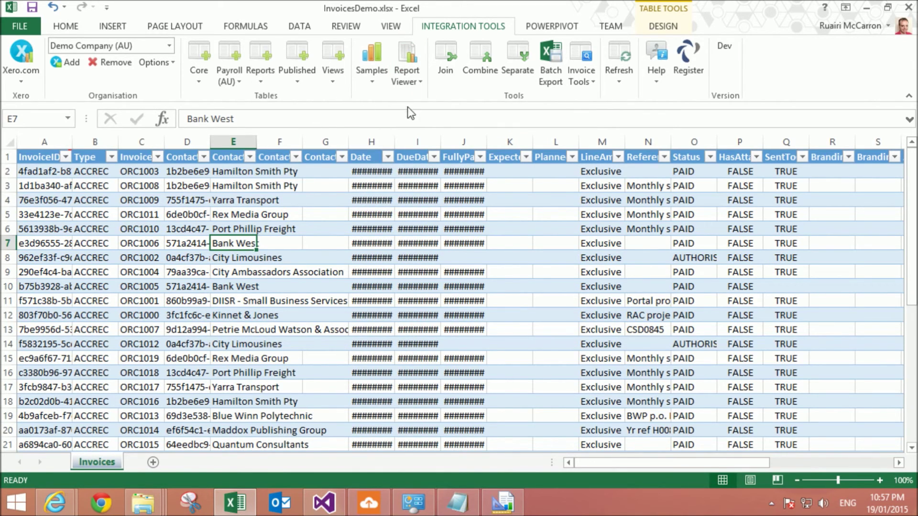
click(417, 79)
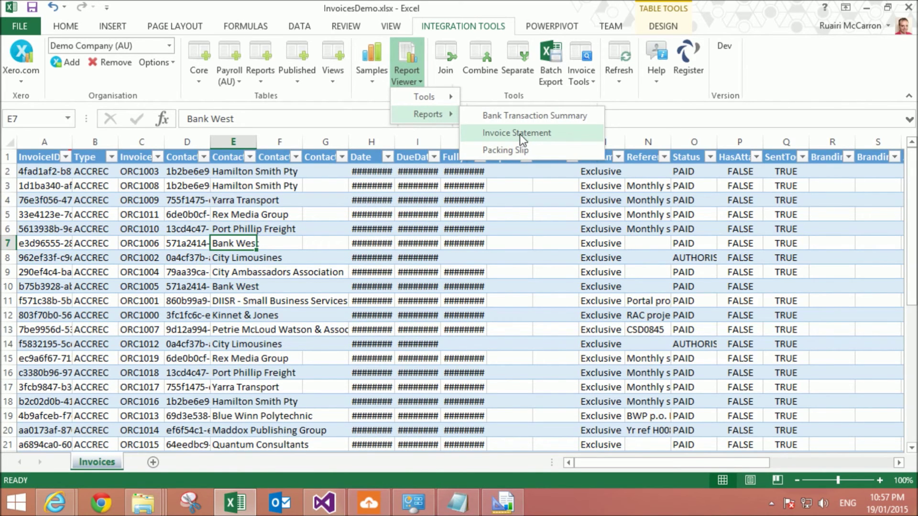
click(520, 134)
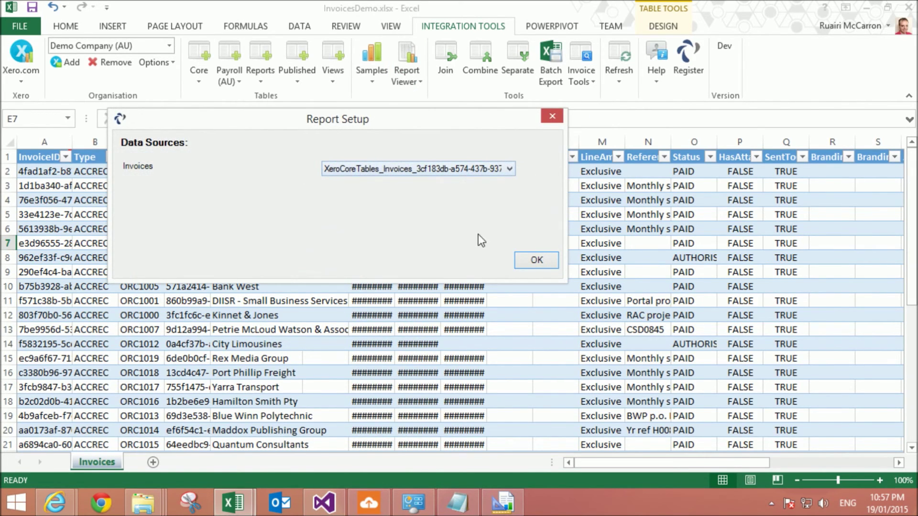
click(536, 260)
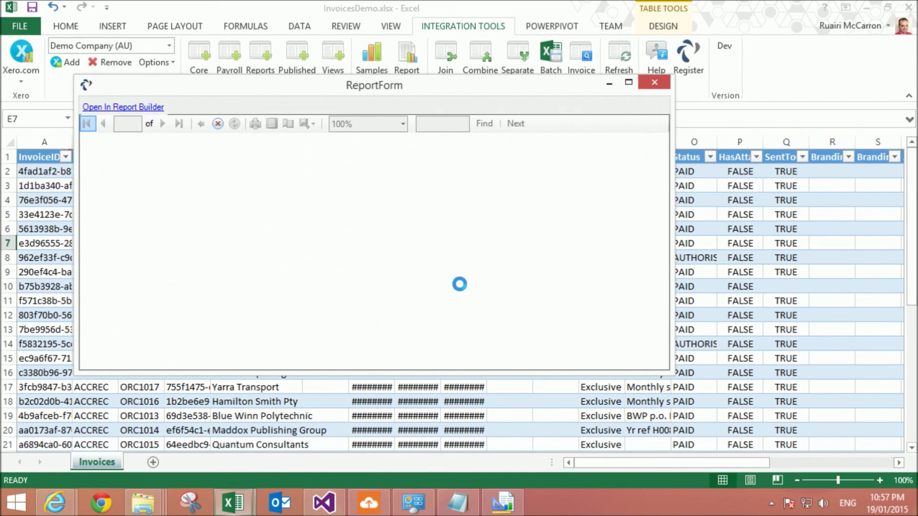
drag(661, 167, 662, 94)
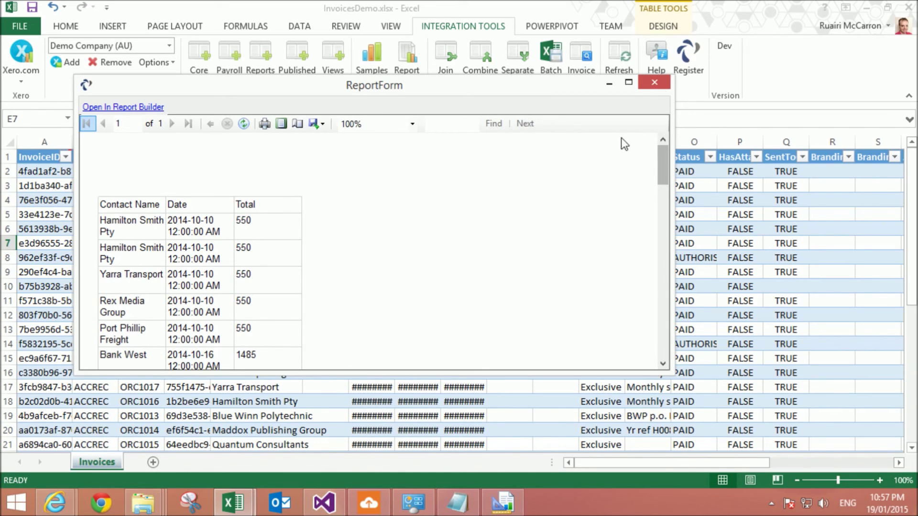
click(655, 84)
- Change the contact name of the first invoice, in cell E2, to test
click(270, 228)
click(238, 175)
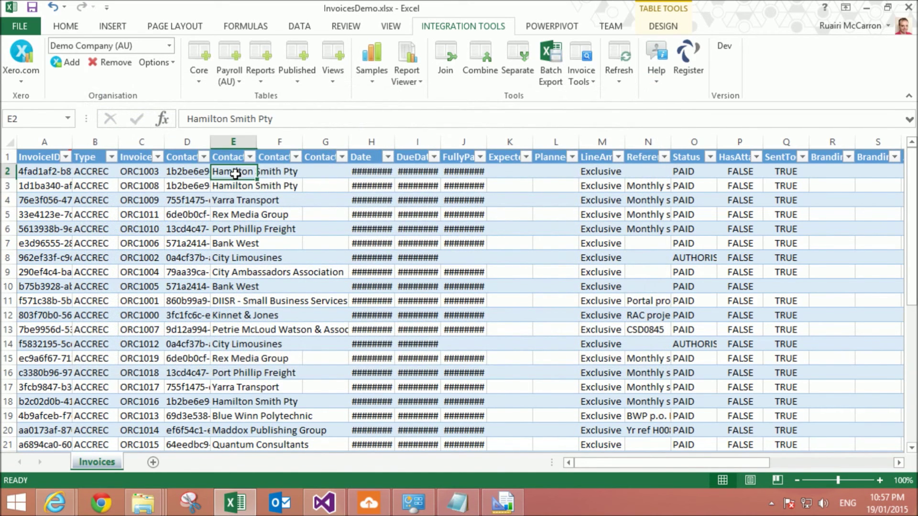
text(test)
click(236, 198)
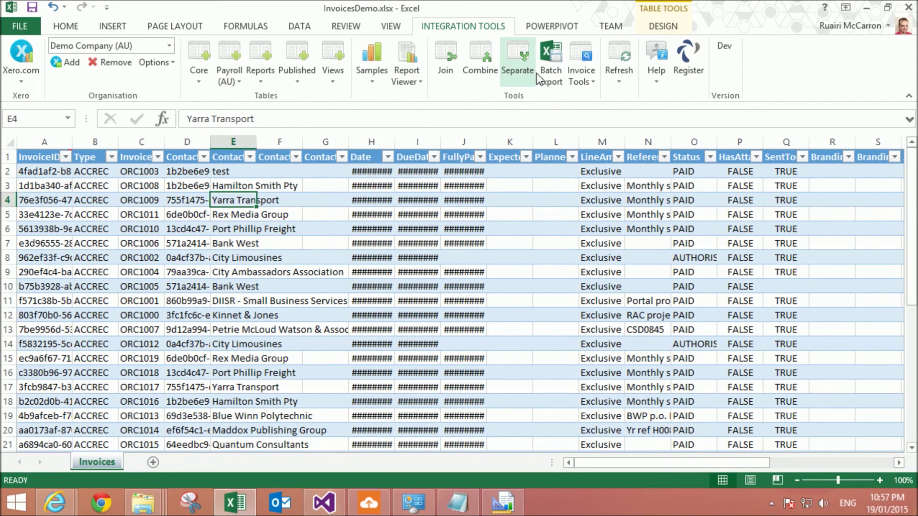
- Run the Invoice Statement report again on the edited invoice table
click(408, 73)
mouse_move(431, 112)
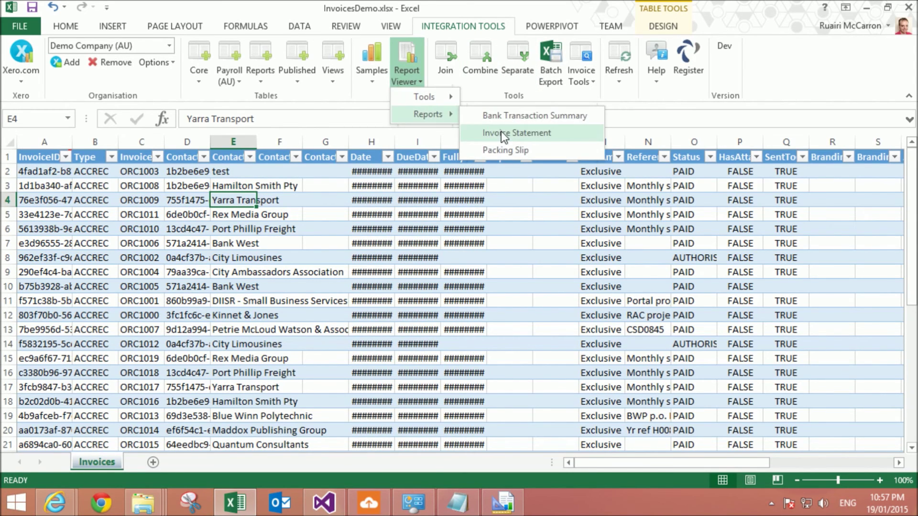
click(501, 131)
click(466, 204)
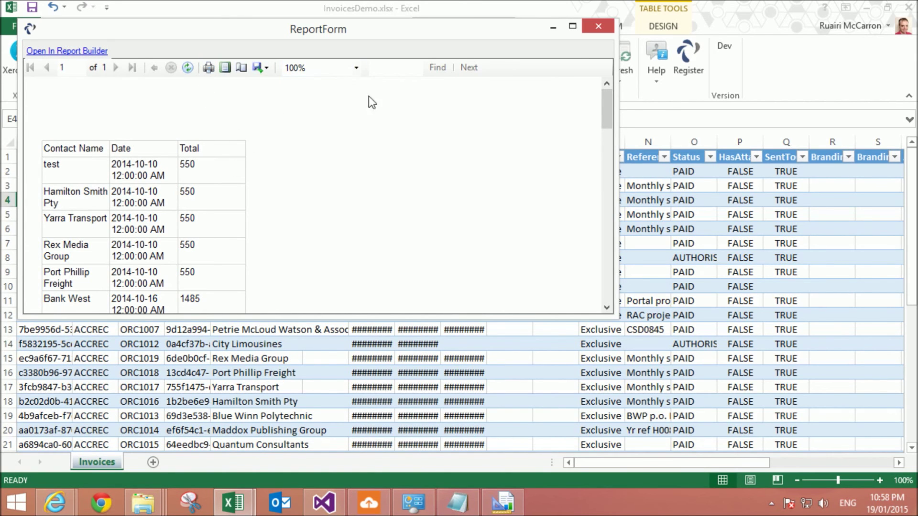
- Maximize the report window and view the invoice rows in print layout at 75% zoom
double_click(330, 30)
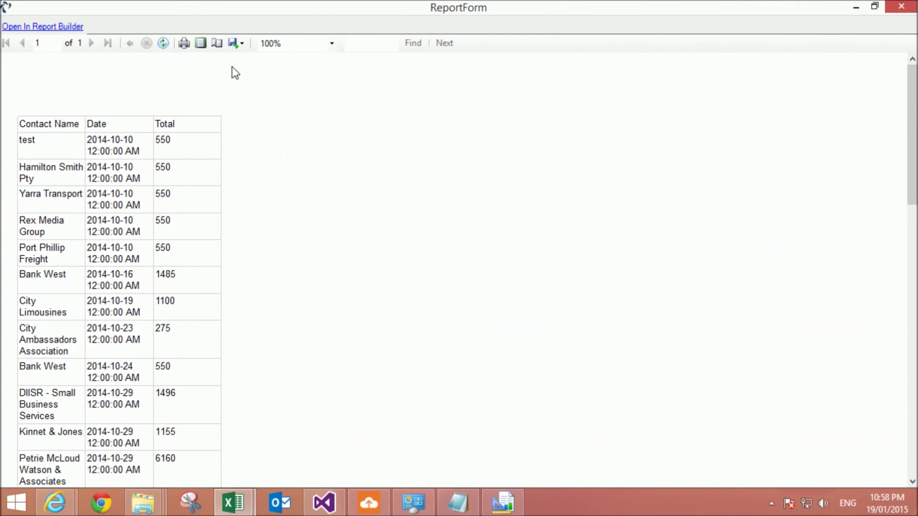
click(200, 44)
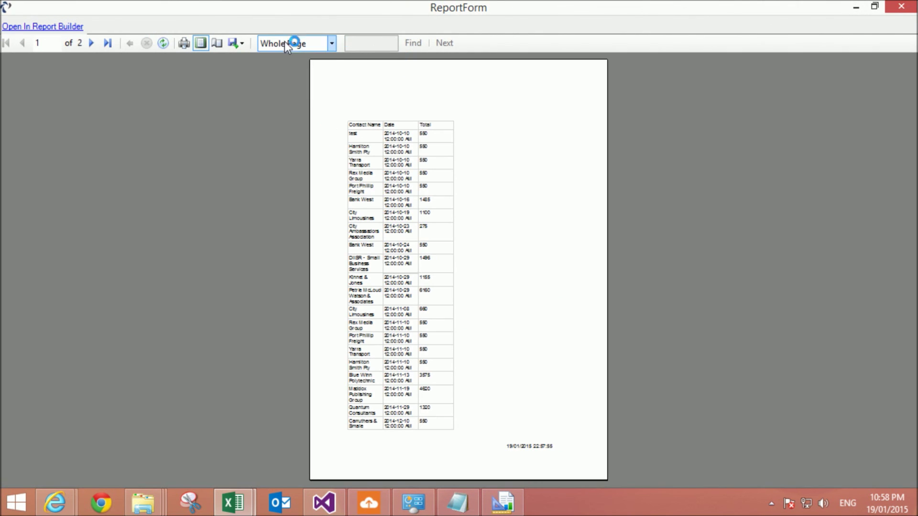
click(311, 47)
click(282, 101)
scroll(462, 203, down, 3)
scroll(461, 204, up, 1)
scroll(569, 225, down, 5)
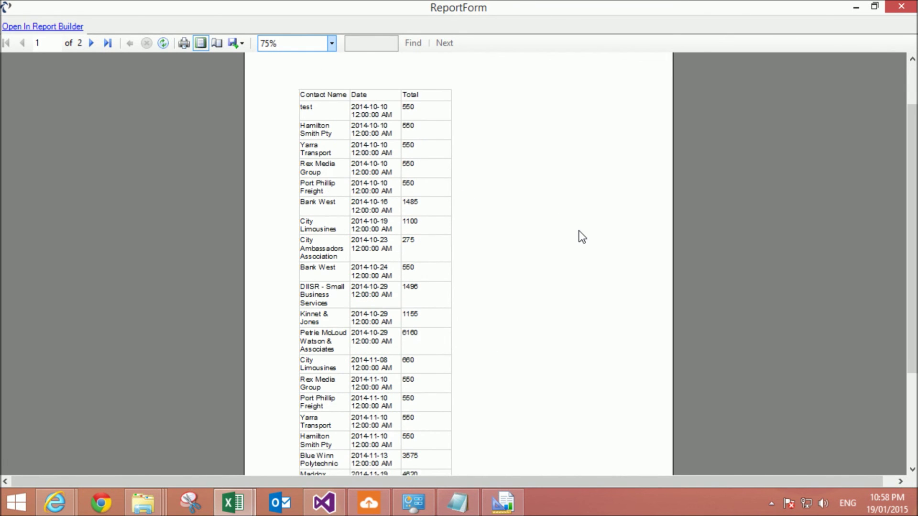
- Review the report's second page and its available export formats, and close the report window
scroll(555, 245, down, 5)
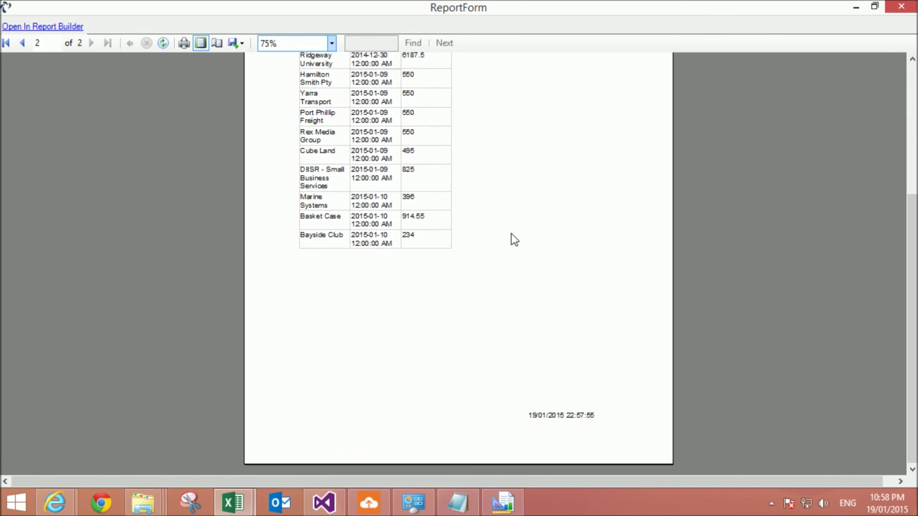
scroll(511, 234, up, 1)
scroll(301, 124, up, 3)
click(240, 43)
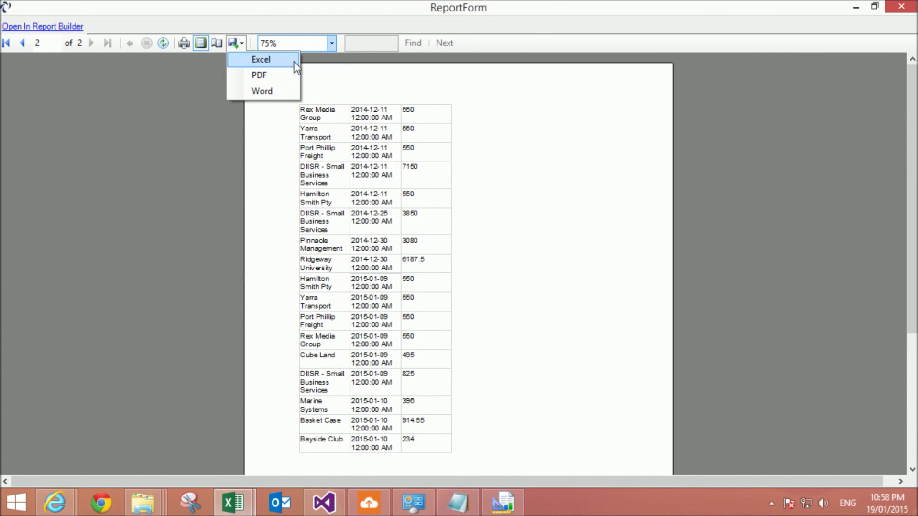
click(255, 90)
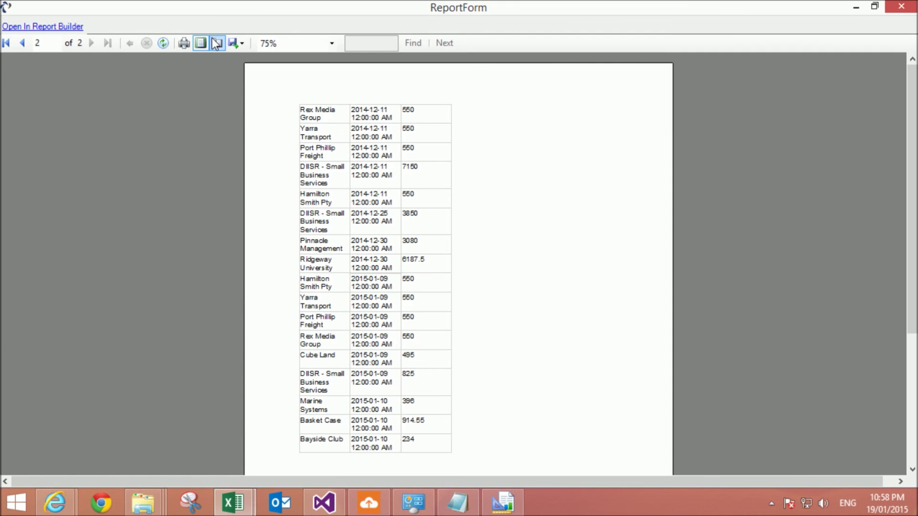
click(898, 7)
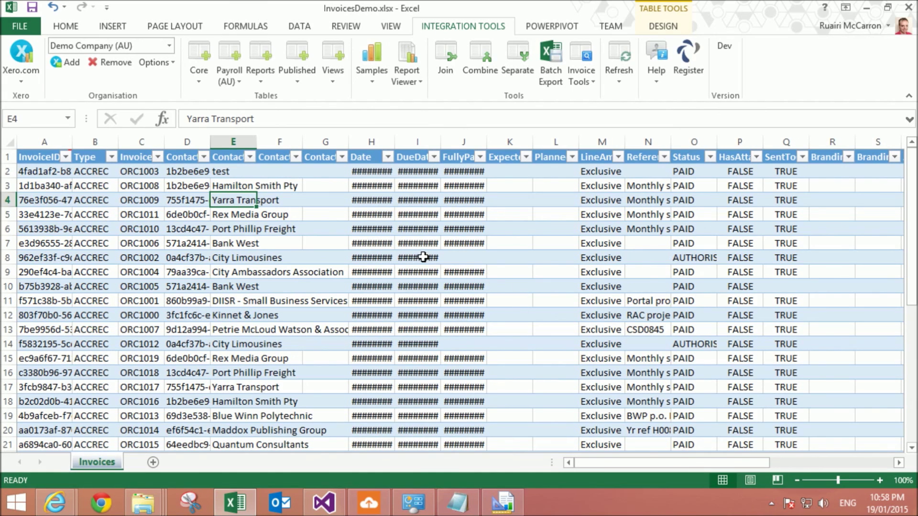
click(412, 80)
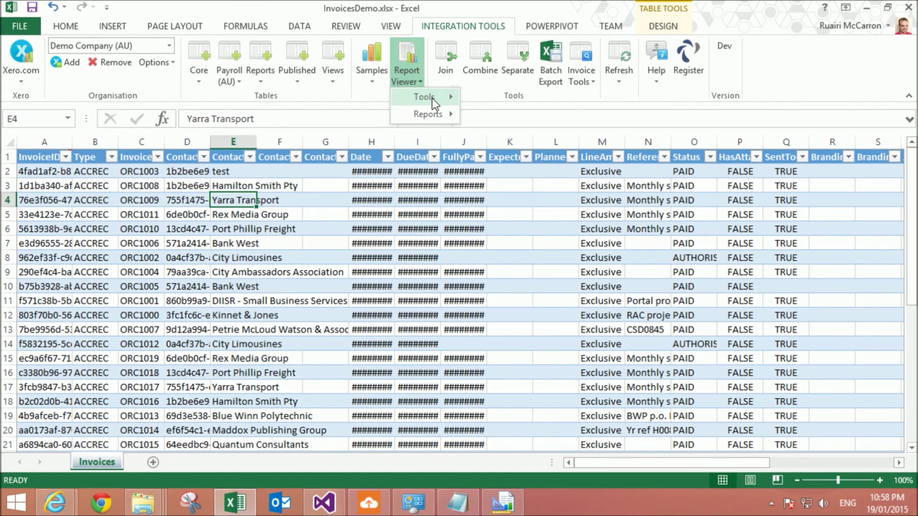
mouse_move(432, 99)
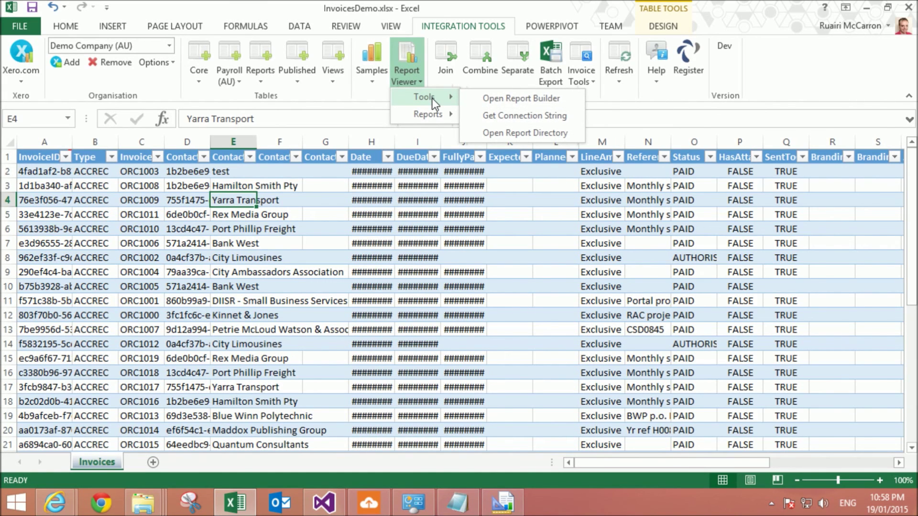
click(420, 216)
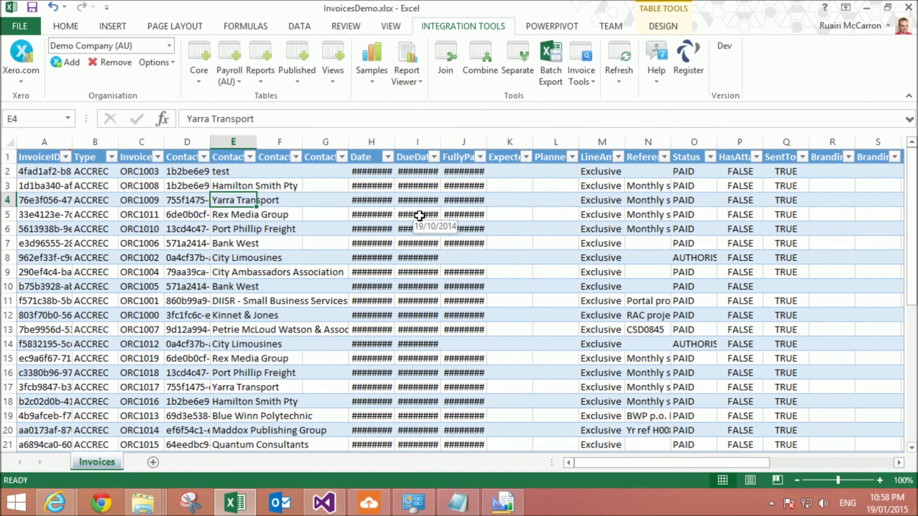